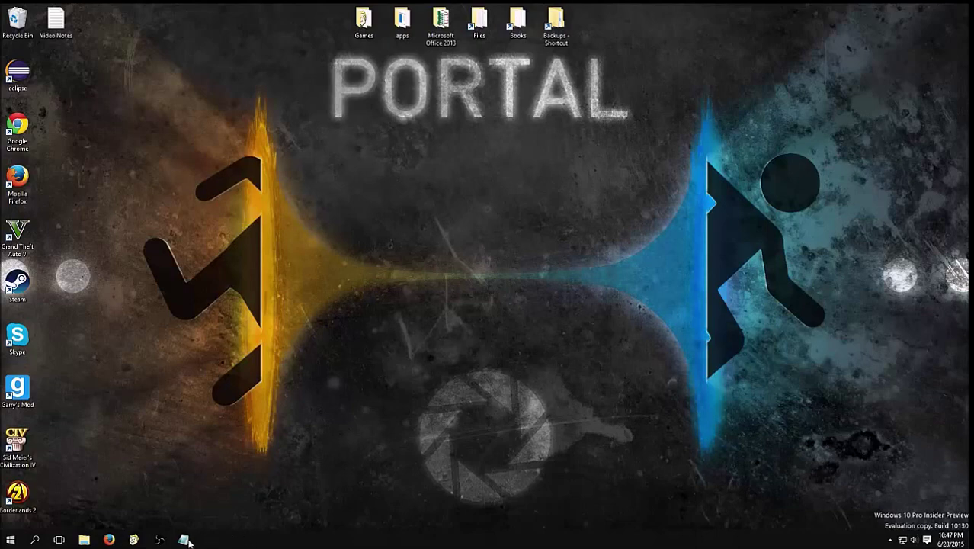
Launch TamrielOnline_Live_Server from the Skyrim folder and move its console to the top-left.
left_click(77, 541)
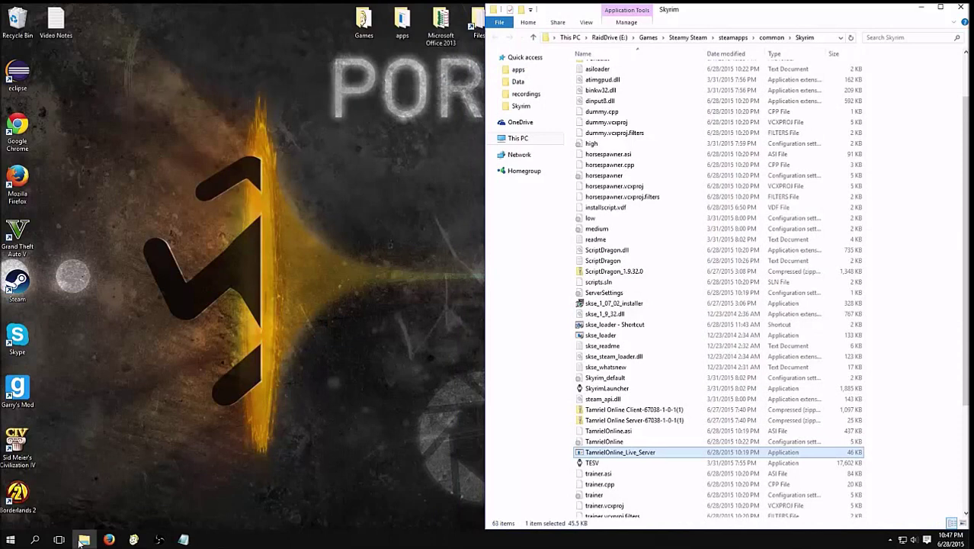
scroll(903, 238, "up", 2)
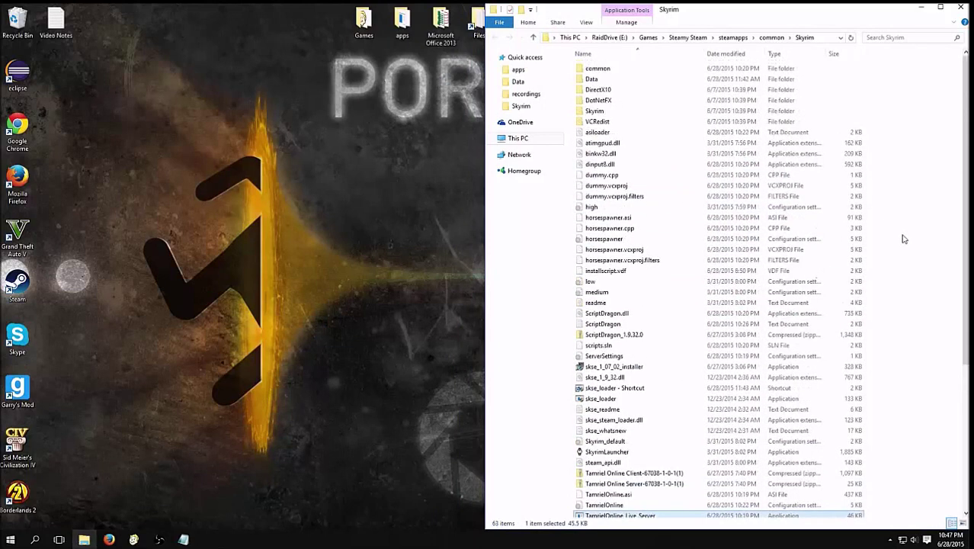
scroll(903, 239, "down", 2)
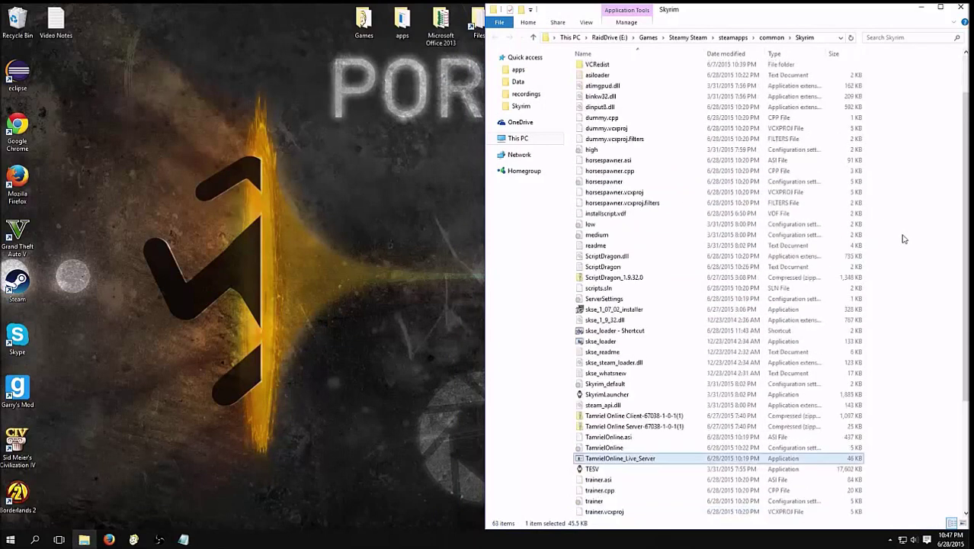
double_click(657, 461)
left_click_drag(488, 89, 412, 22)
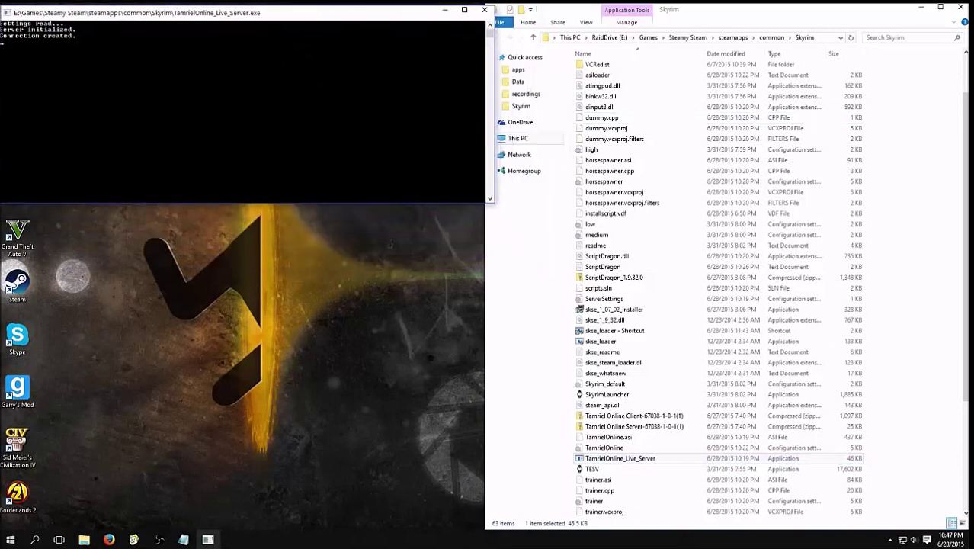
Minimize the Skyrim folder window and bring Firefox back to the front.
left_click(822, 11)
left_click(920, 9)
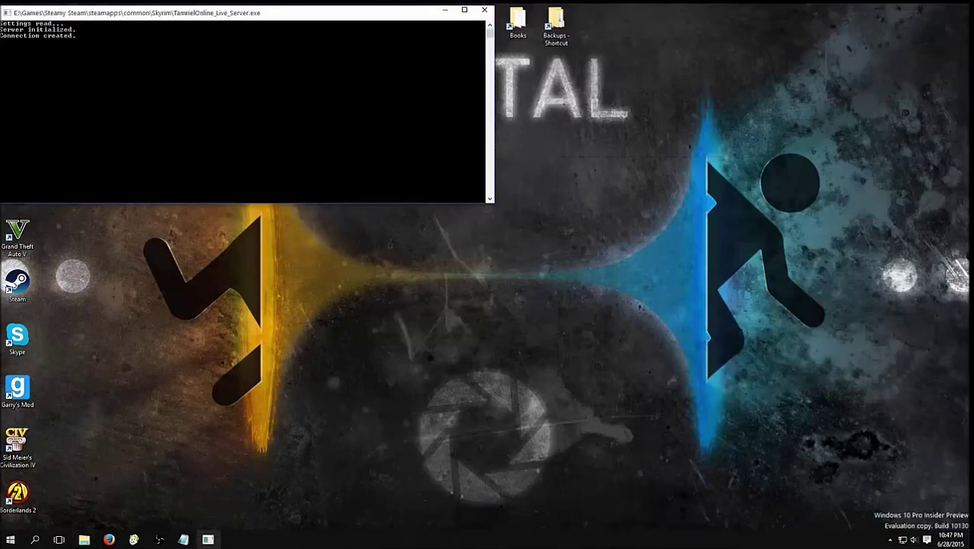
left_click(109, 540)
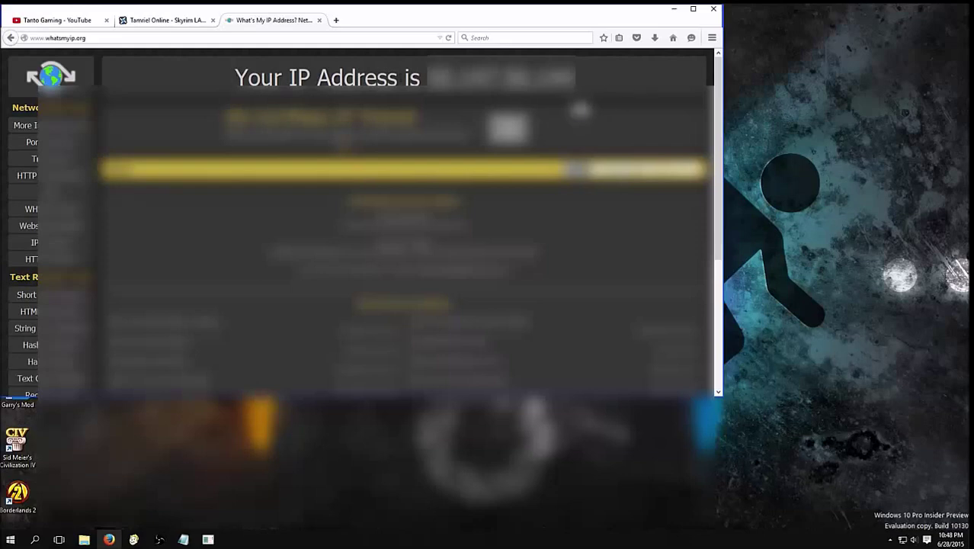
Minimize Firefox after reading the public IP, revealing the server console.
left_click(674, 8)
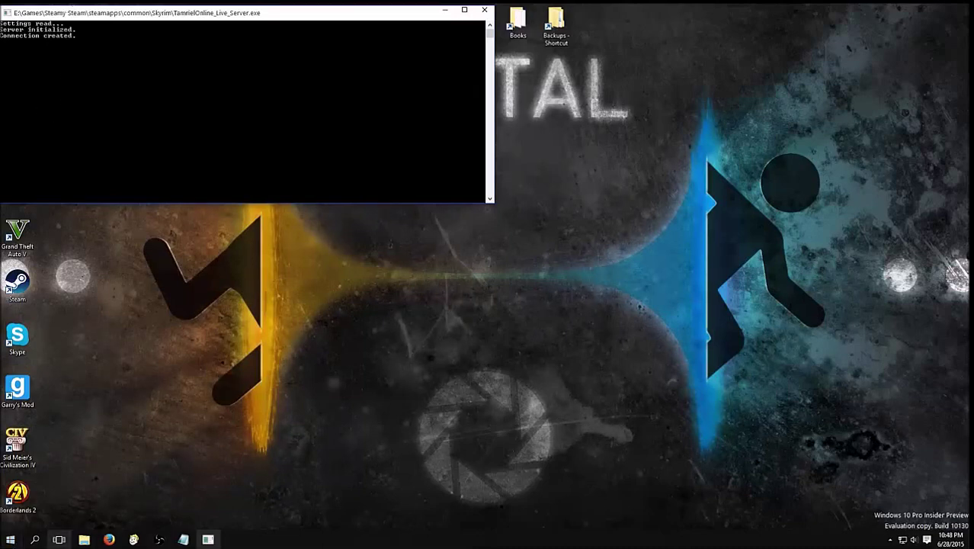
Start Command Prompt (Admin) from the Start button's right-click menu.
right_click(11, 540)
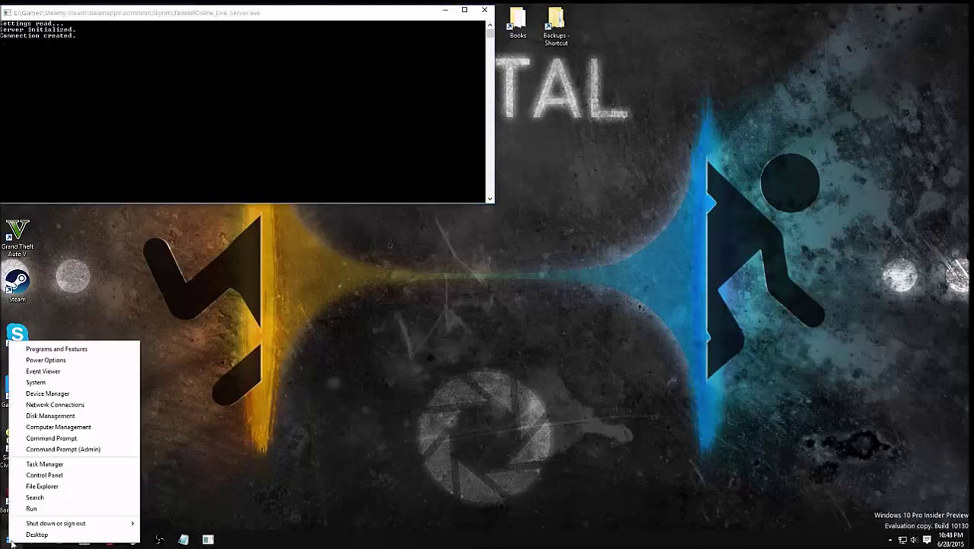
left_click(100, 449)
right_click(6, 543)
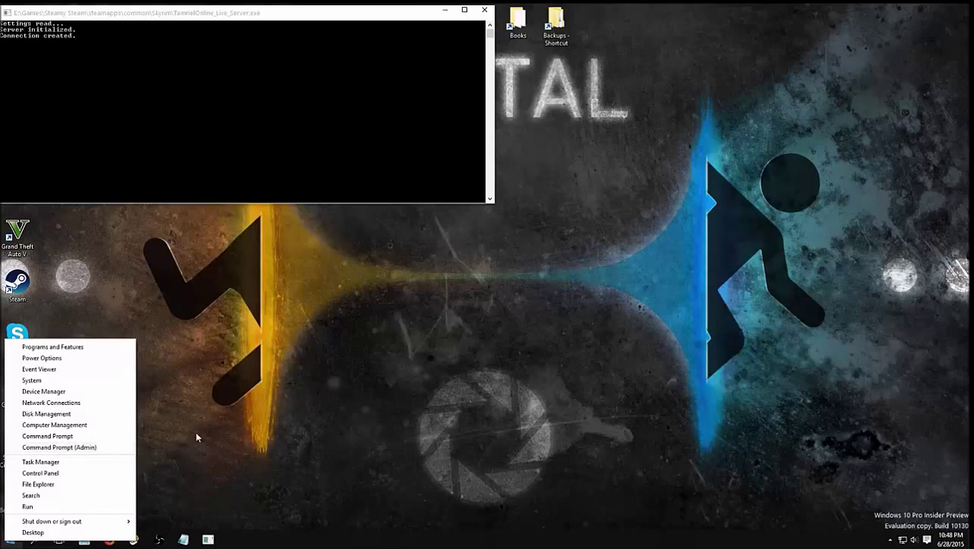
left_click(72, 450)
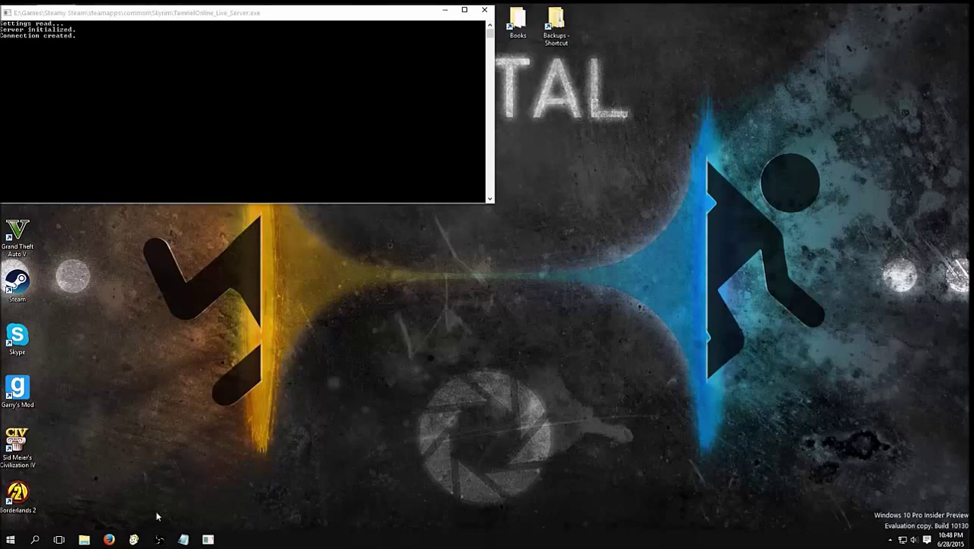
right_click(12, 540)
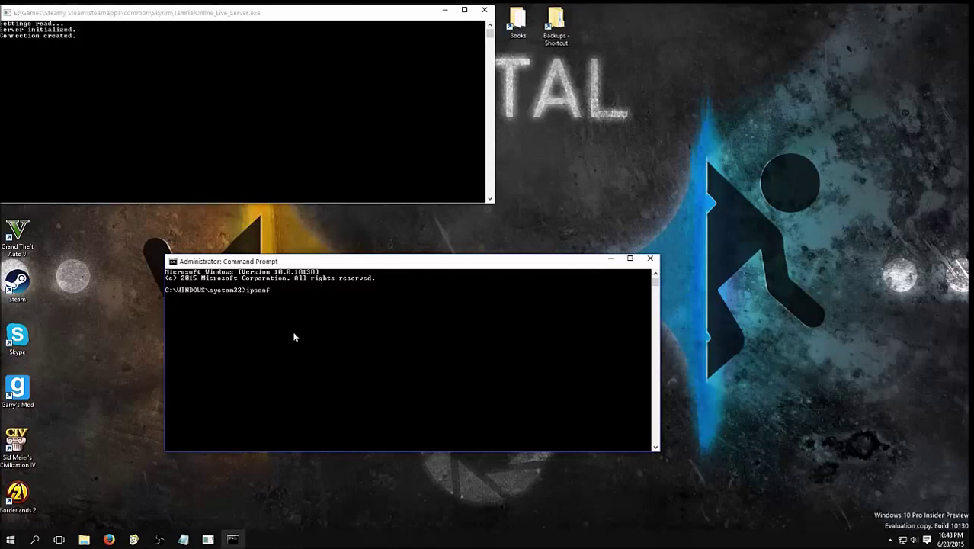
Run ipconfig and mark the Default Gateway address in the output for copying.
type("ipconfig")
key("Return")
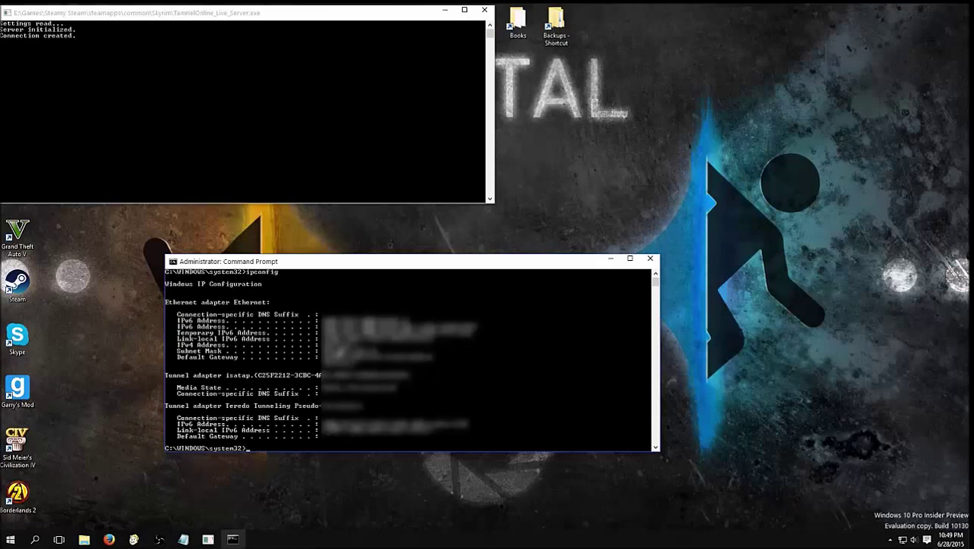
left_click_drag(359, 355, 323, 341)
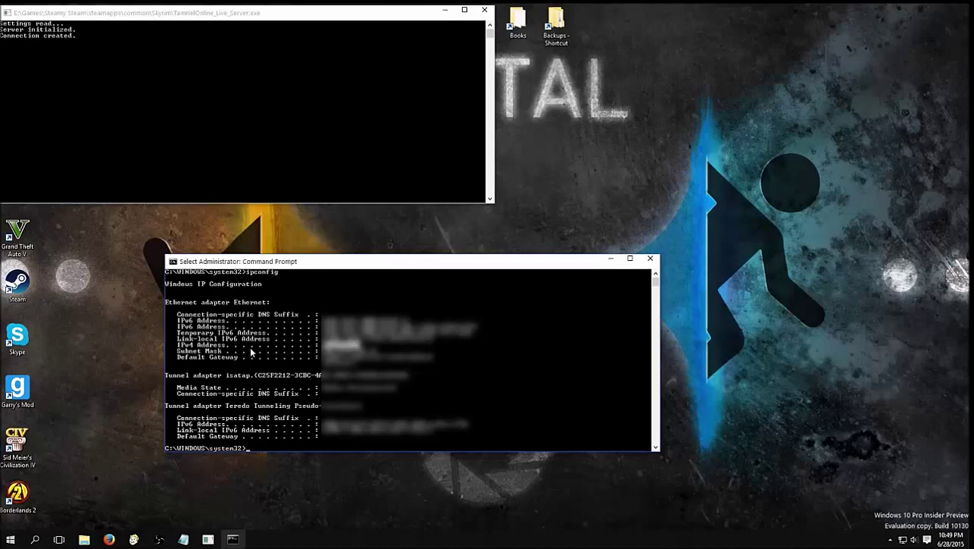
left_click_drag(373, 349, 321, 345)
left_click(362, 364)
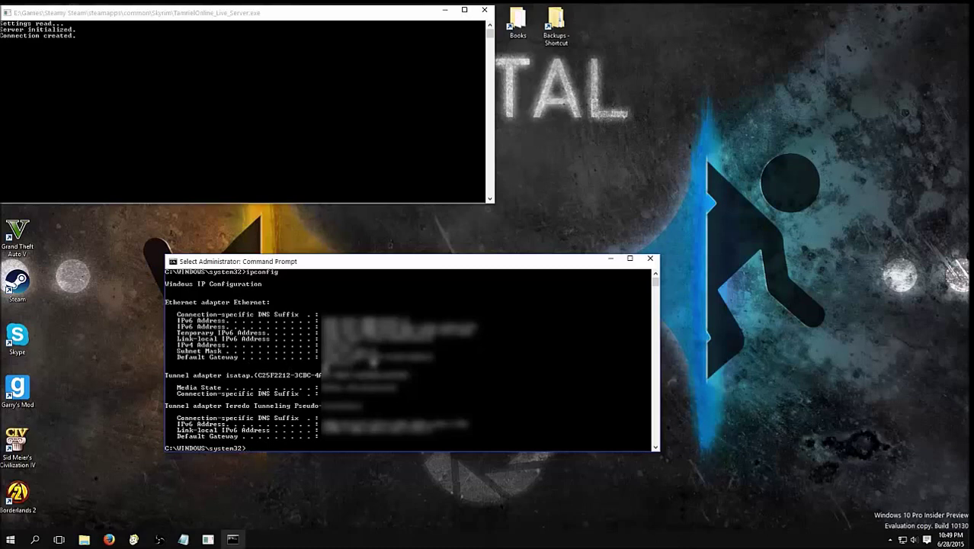
left_click_drag(320, 361, 360, 364)
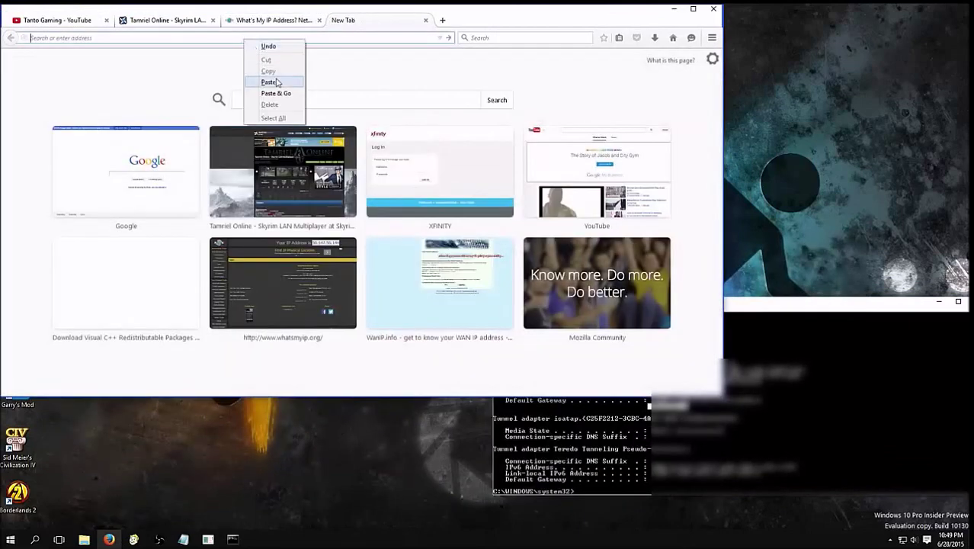
Load 10.0.0.1 in a new tab and fill in the saved router login.
left_click(269, 82)
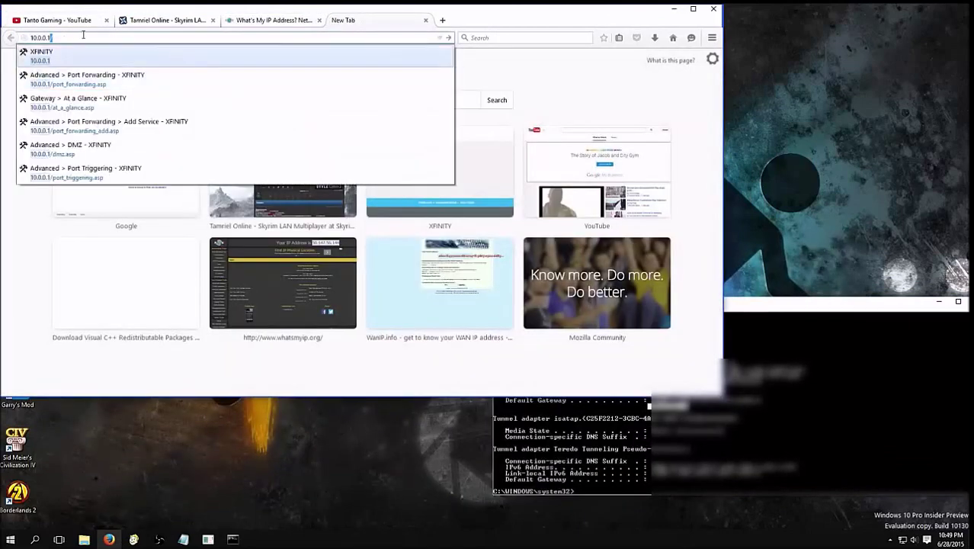
key("Escape")
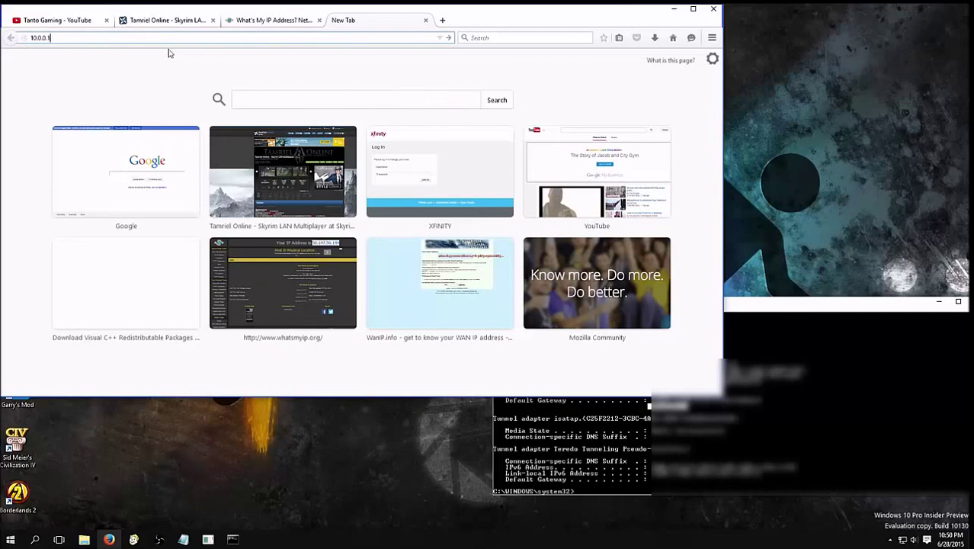
key("Return")
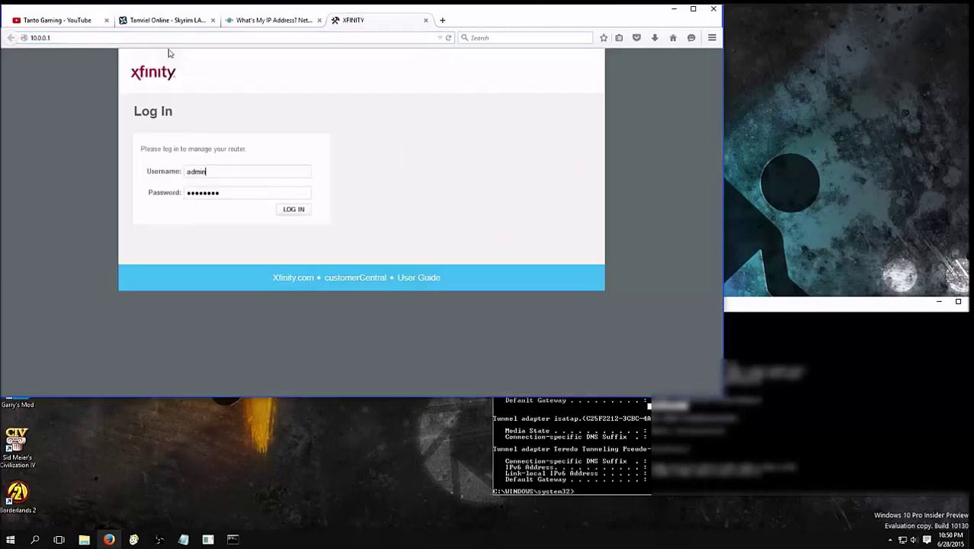
left_click(214, 170)
left_click(217, 183)
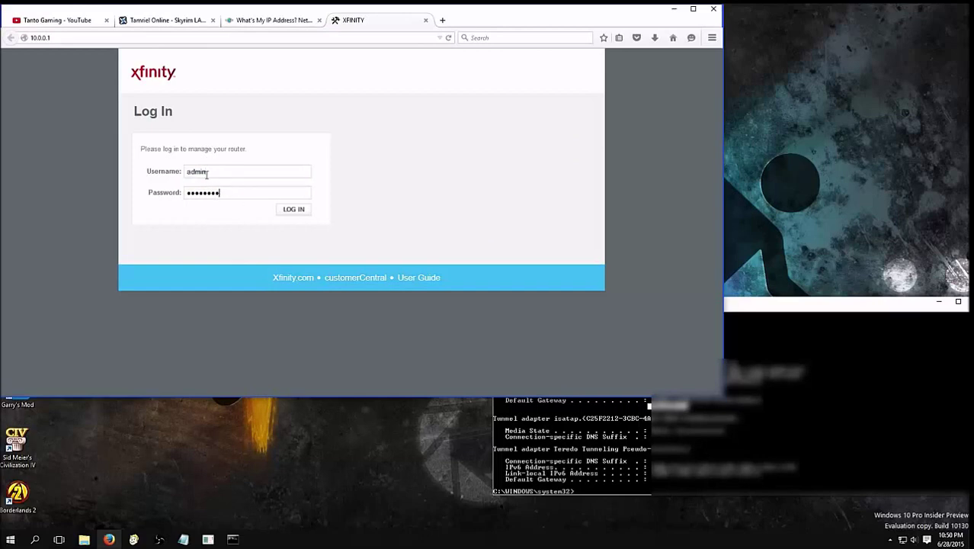
left_click(190, 173)
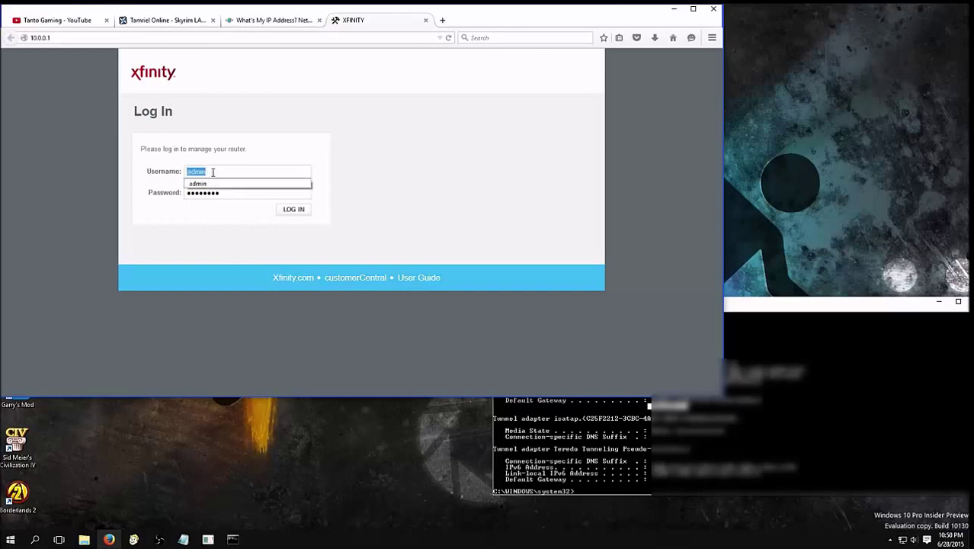
left_click(222, 197)
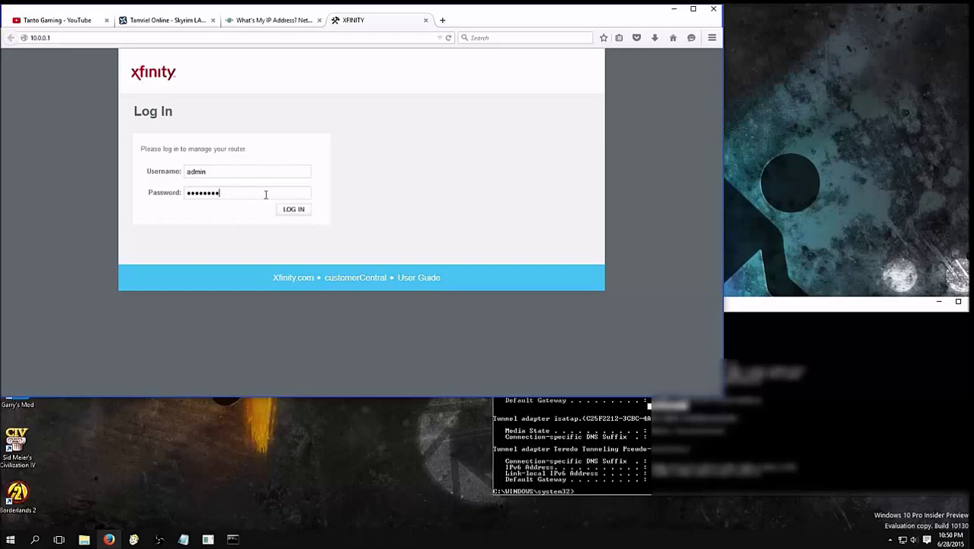
Log in, go to Advanced > Port Forwarding, and edit the Skyrim Online rule.
left_click(295, 212)
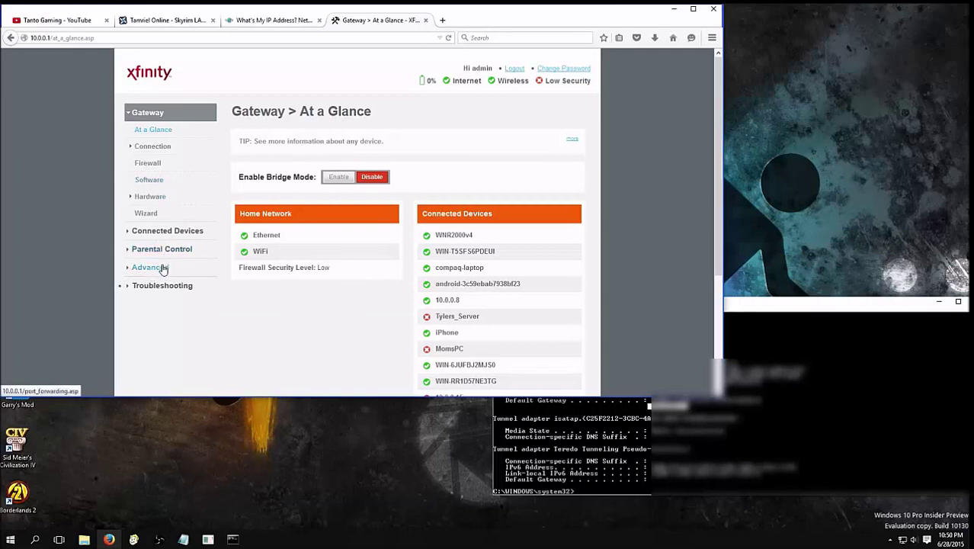
left_click(159, 271)
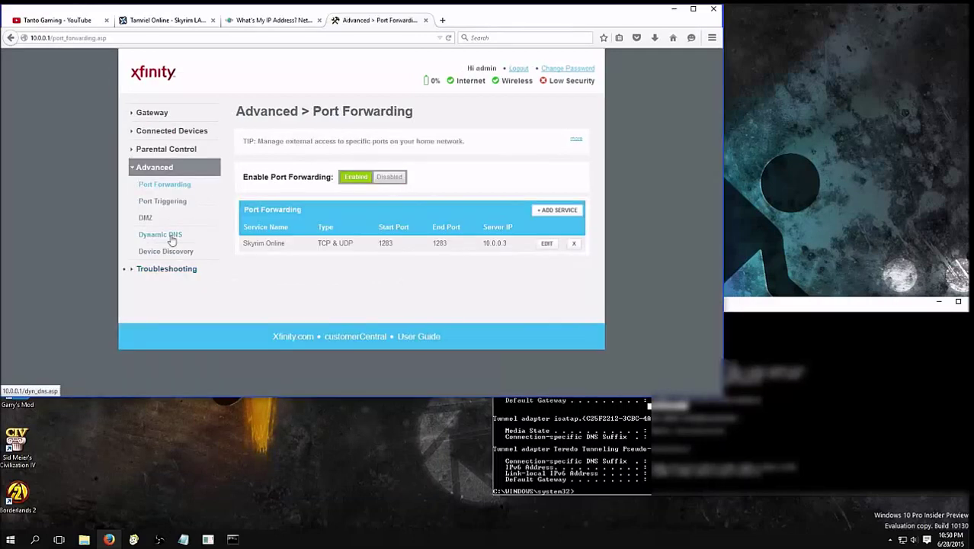
left_click(183, 189)
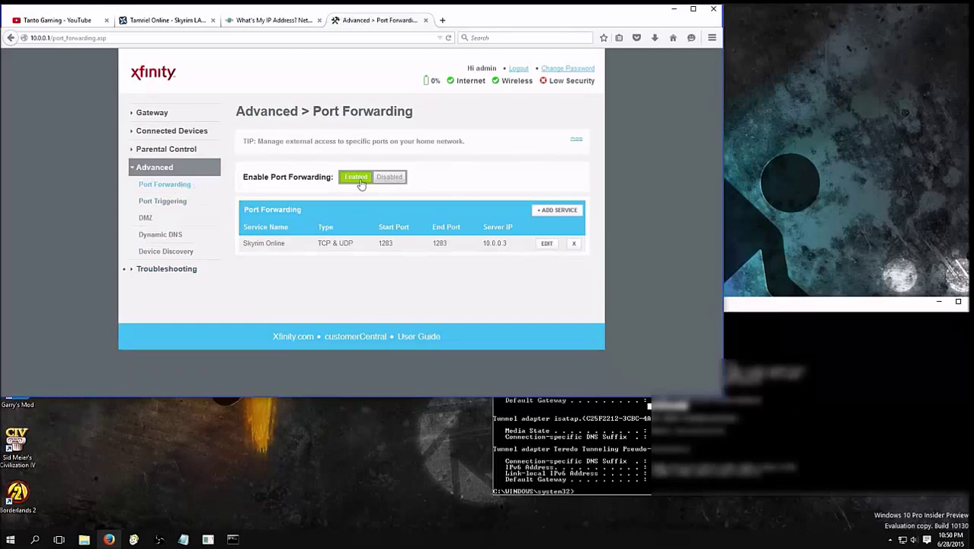
left_click(553, 216)
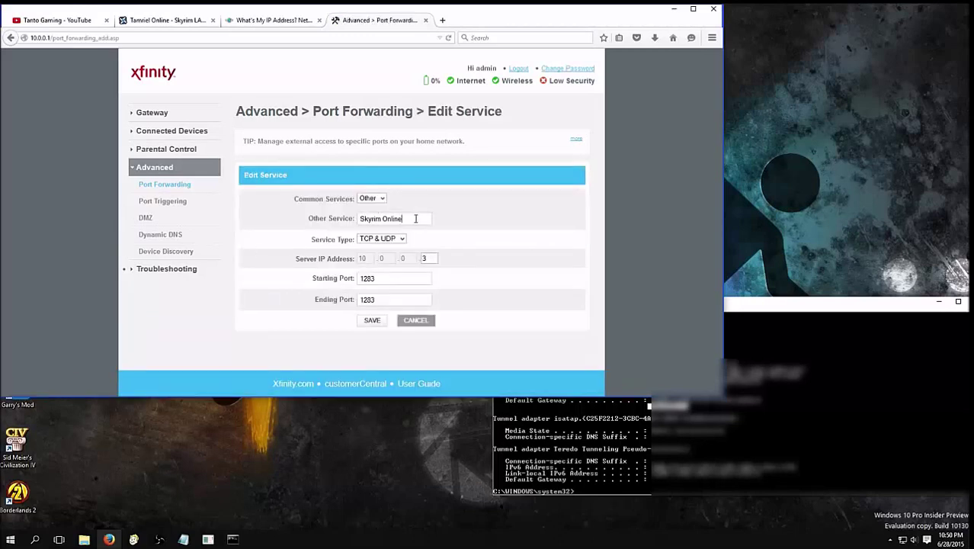
Check the Skyrim Online service name and confirm the host IP 10.0.0.3 against ipconfig.
double_click(416, 218)
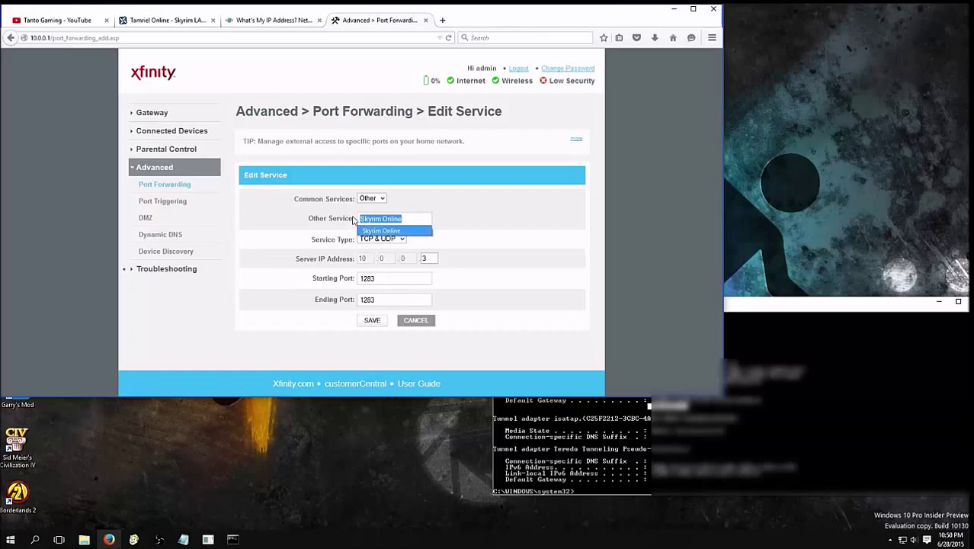
left_click(409, 219)
left_click(480, 209)
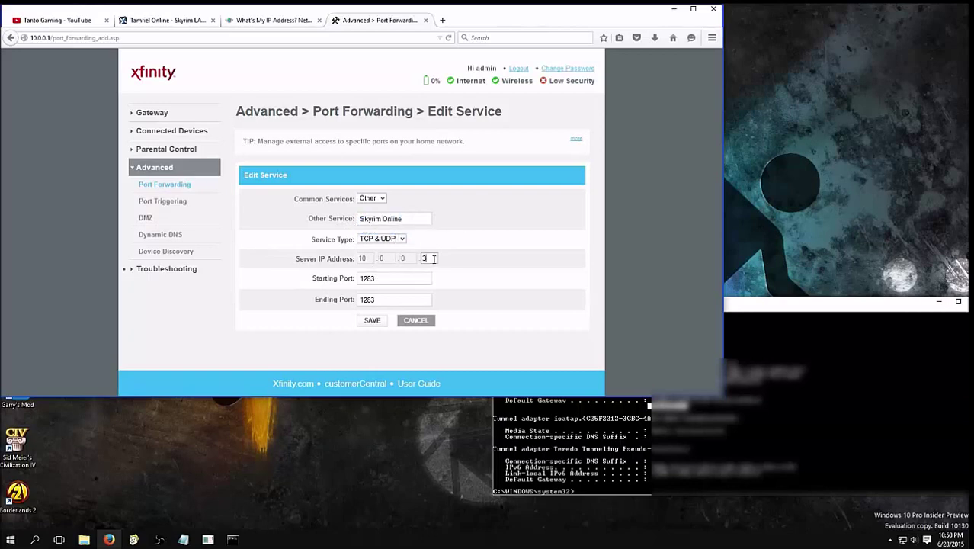
left_click(770, 314)
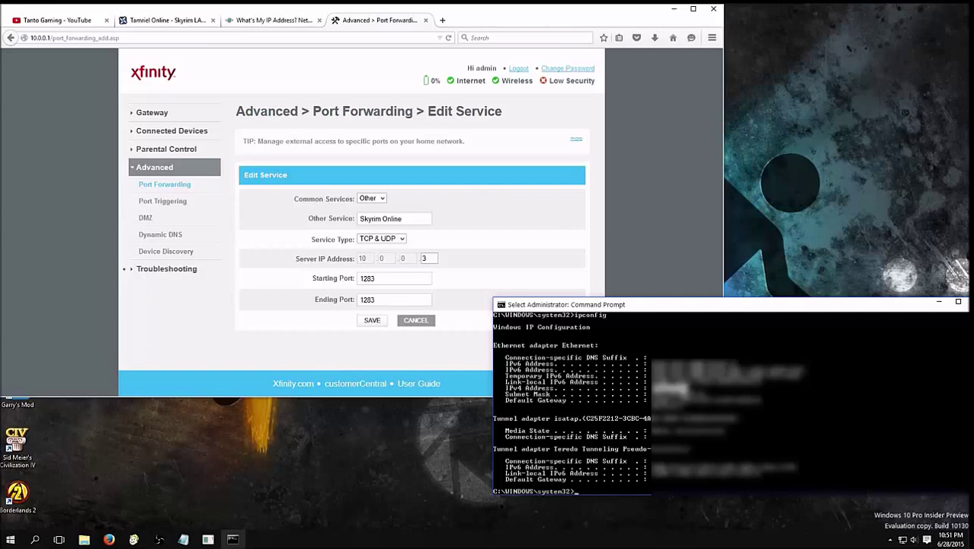
left_click(421, 278)
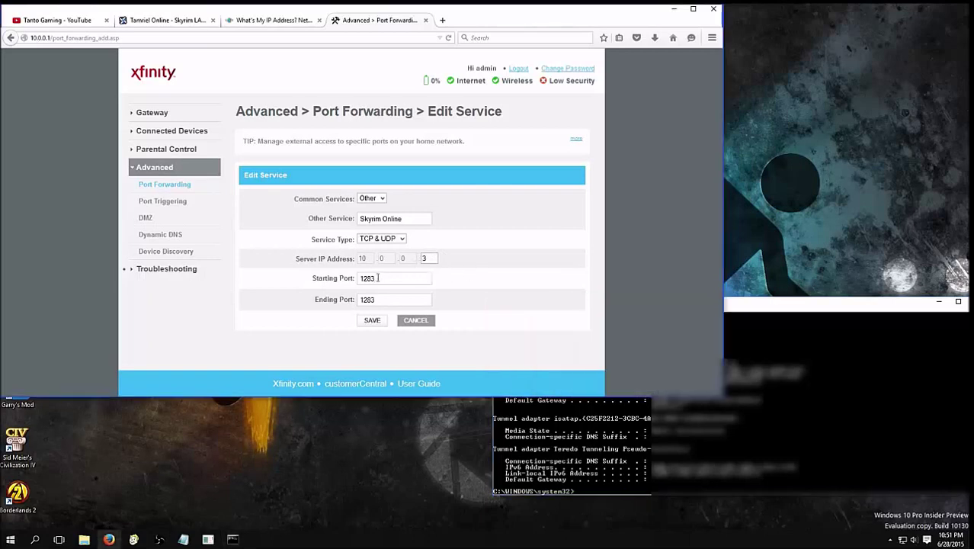
Confirm ports 1283–1283 and save the Skyrim Online forwarding rule.
double_click(378, 278)
double_click(391, 302)
left_click(499, 257)
left_click(373, 321)
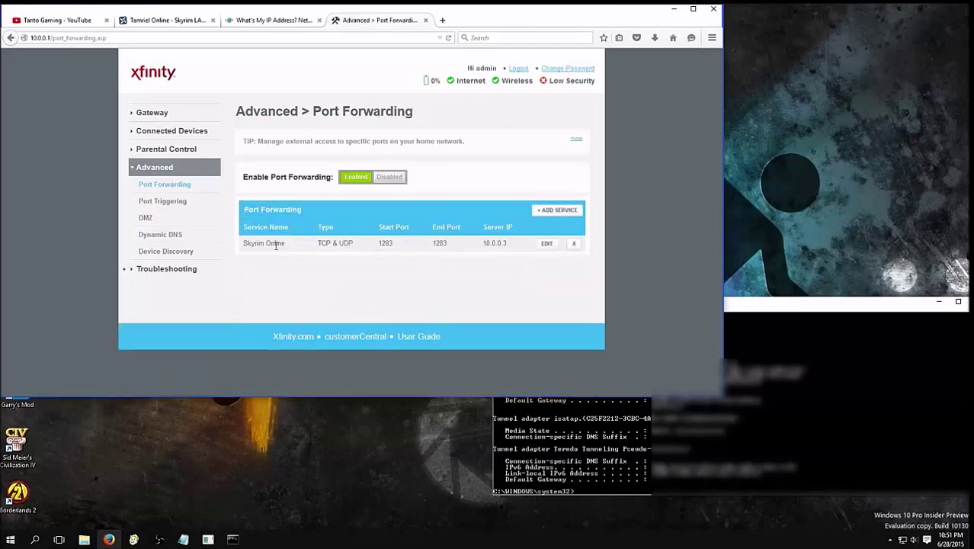
left_click_drag(273, 244, 524, 272)
left_click(575, 279)
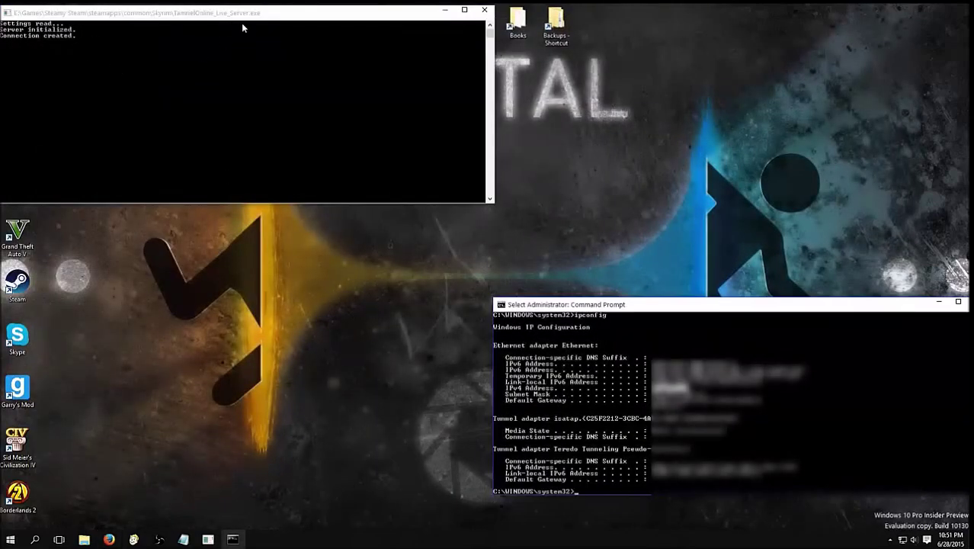
Move the server console to the right, just above the Command Prompt window.
left_click_drag(243, 15, 247, 16)
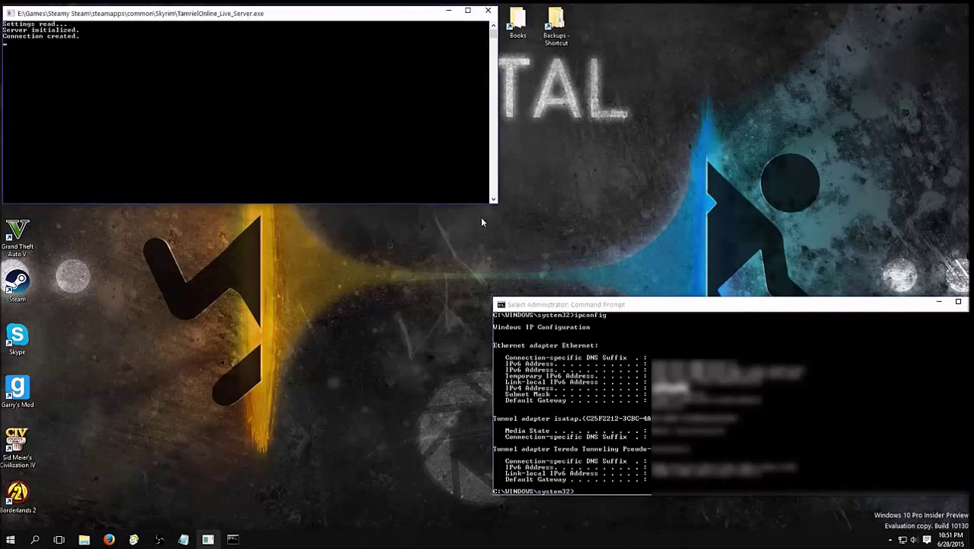
left_click_drag(395, 16, 885, 102)
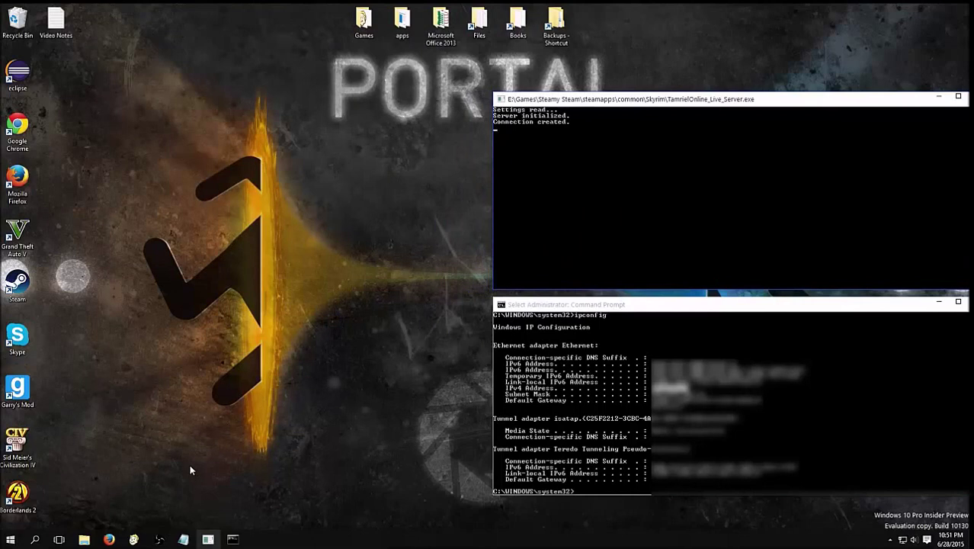
mouse_move(84, 539)
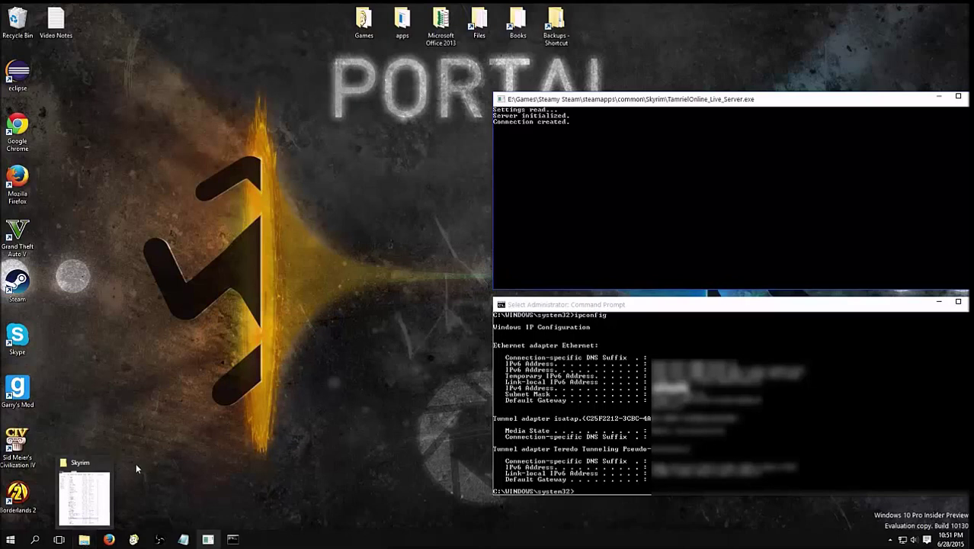
right_click(82, 539)
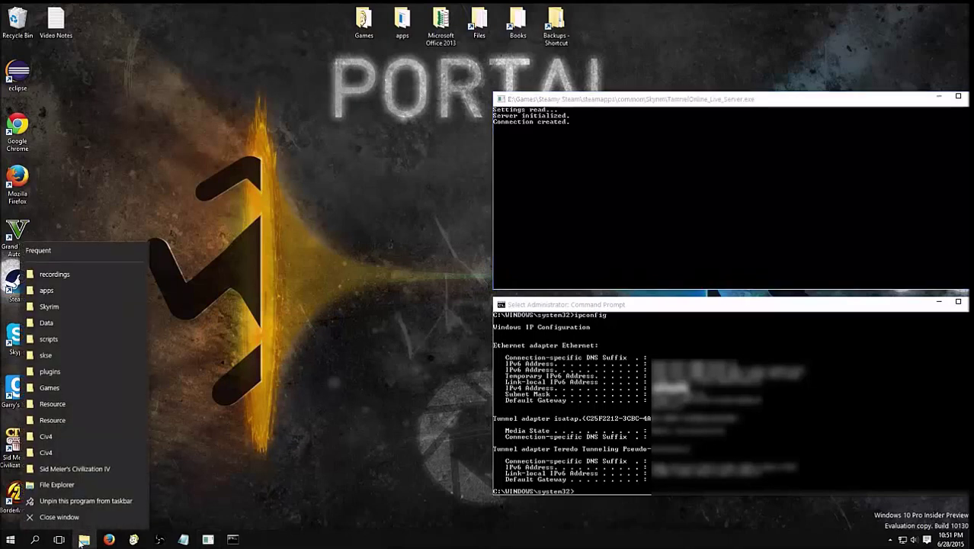
Open Control Panel in a new File Explorer window and search 'firew' to open Windows Firewall.
left_click(82, 540)
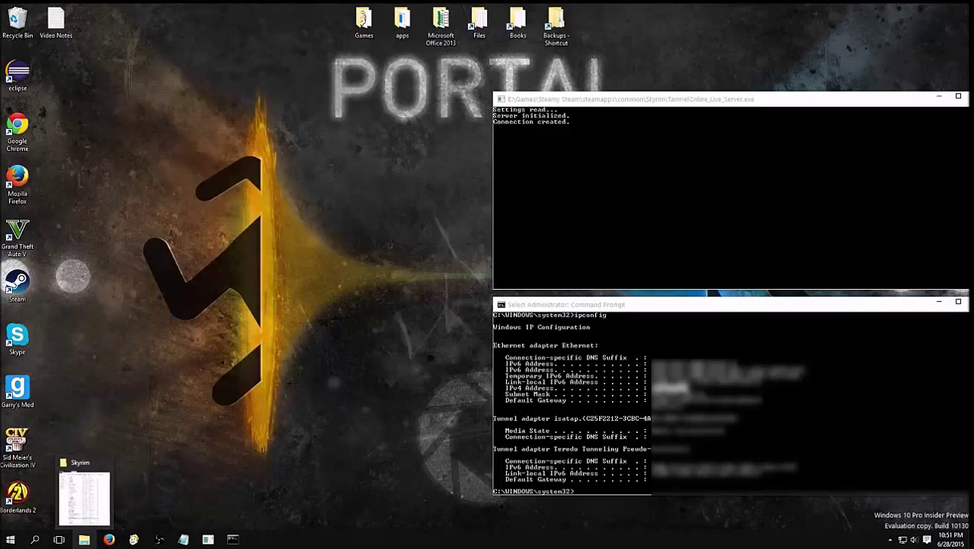
right_click(84, 542)
left_click(68, 483)
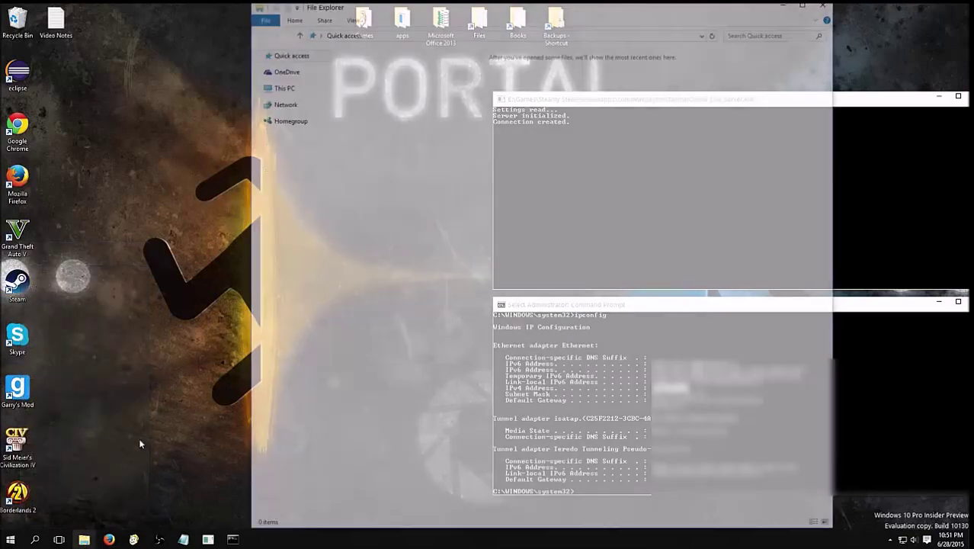
left_click(324, 39)
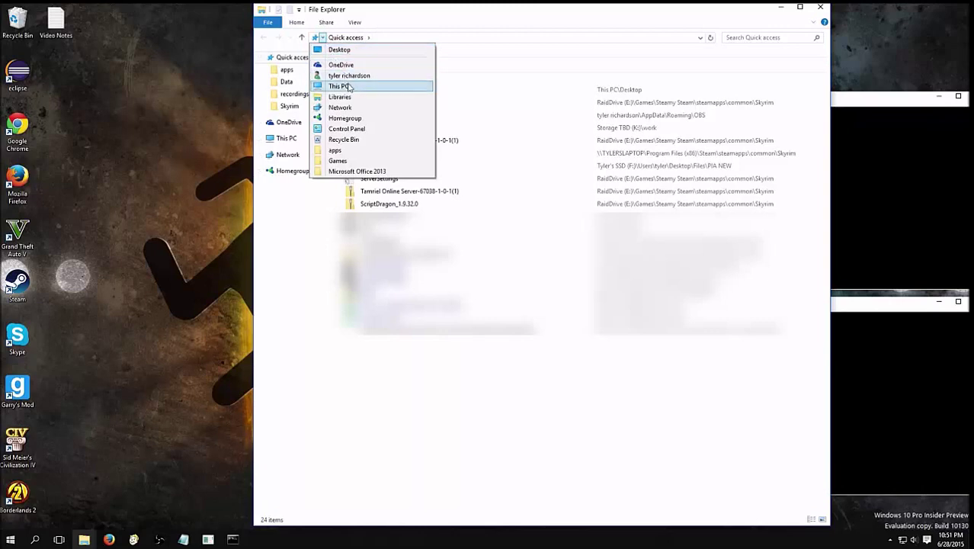
left_click(352, 128)
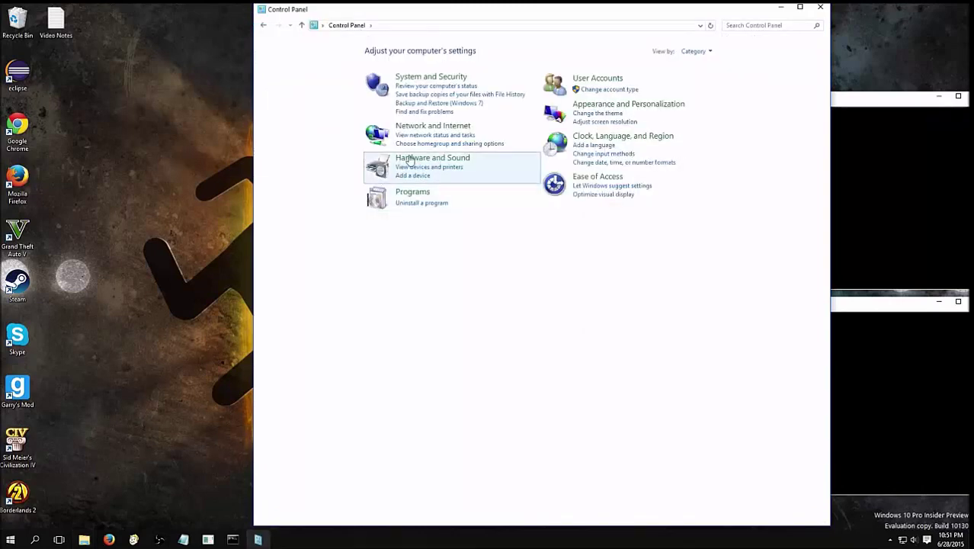
left_click(750, 26)
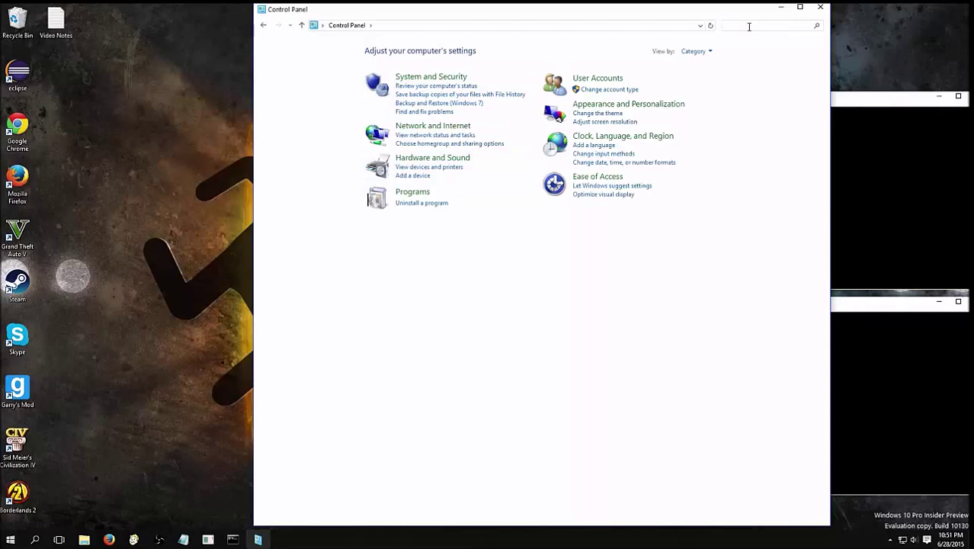
type("firew")
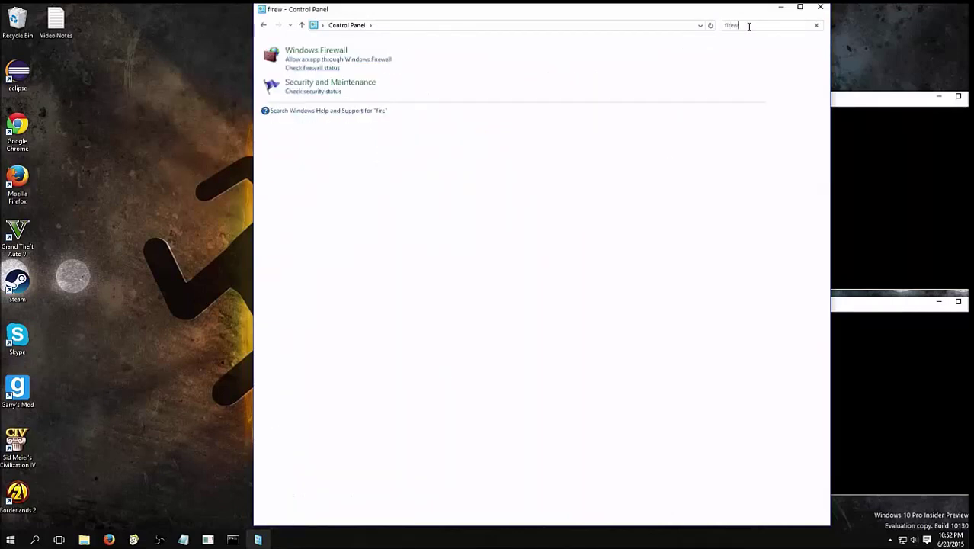
left_click(315, 53)
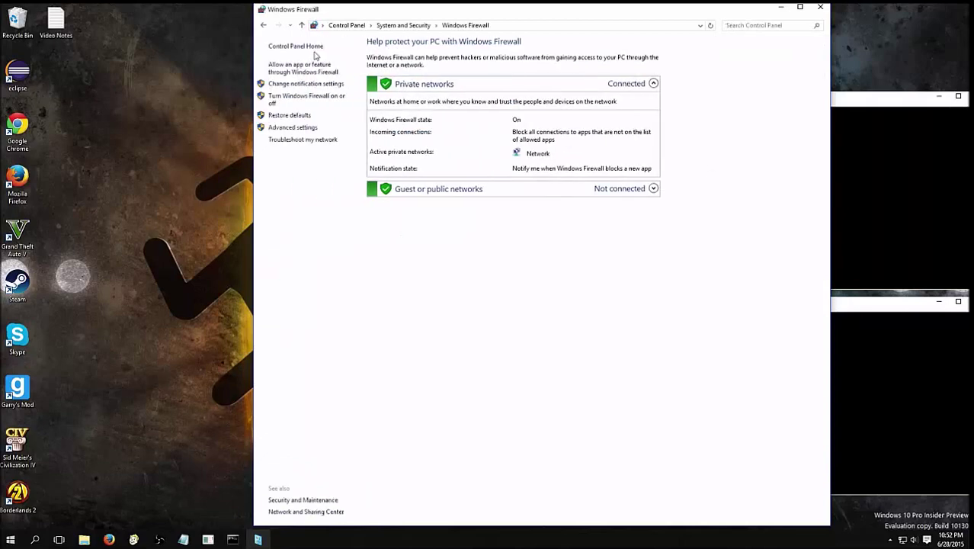
Open Advanced settings, show Inbound Rules, and start a New Inbound Rule.
left_click(288, 130)
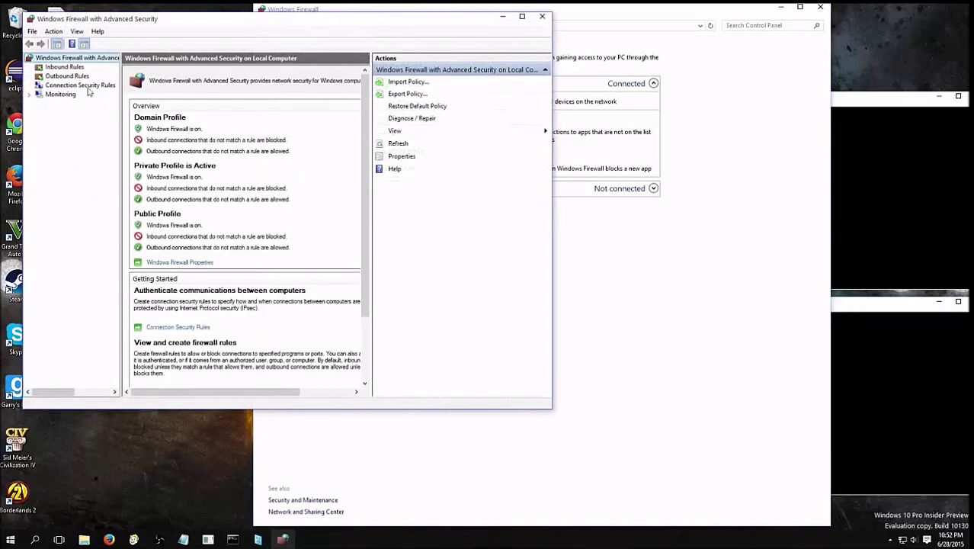
left_click(68, 68)
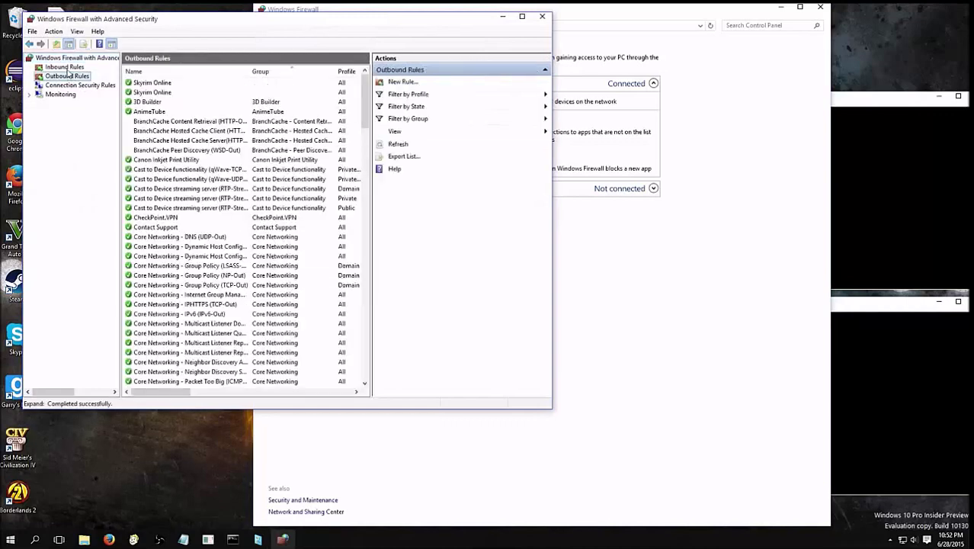
left_click(54, 31)
mouse_move(79, 30)
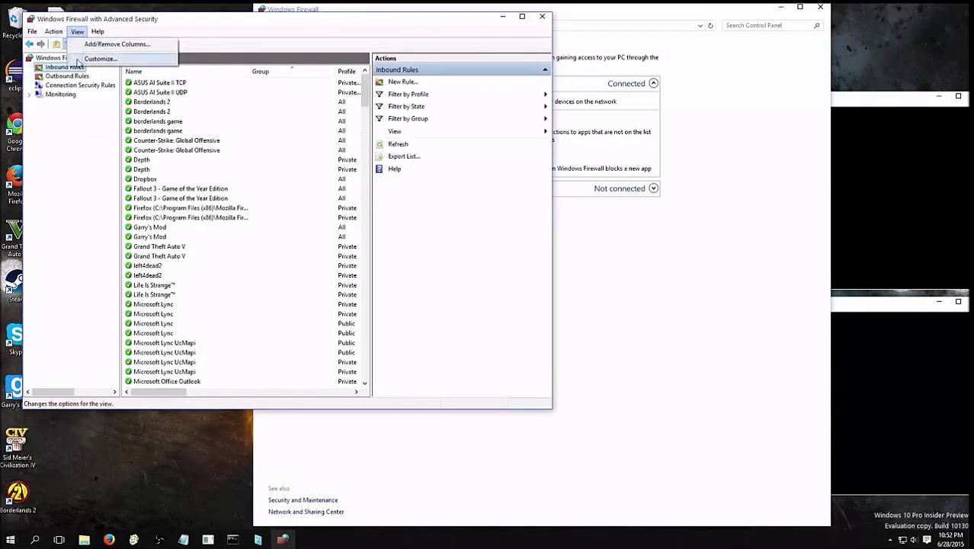
left_click(55, 72)
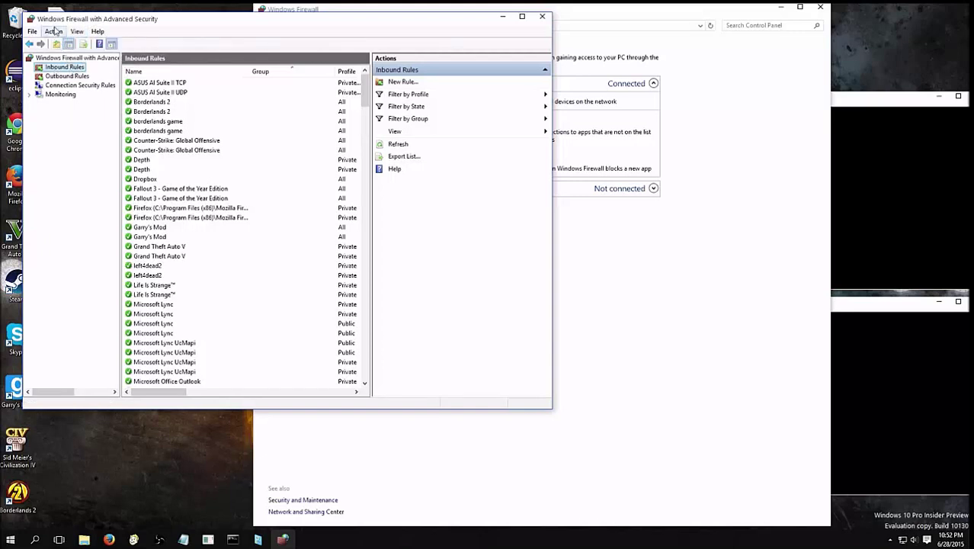
left_click(54, 32)
left_click(70, 44)
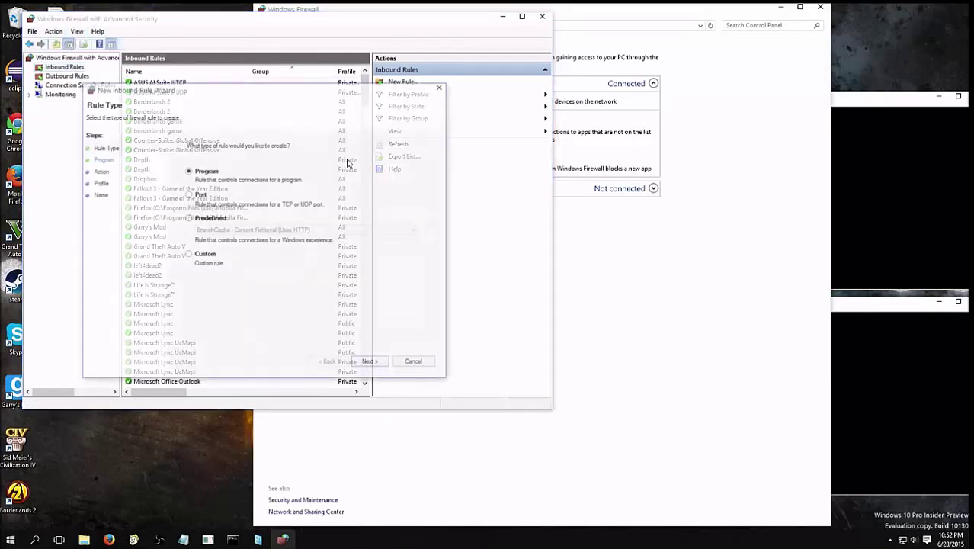
Create an allowed TCP port rule for local port 1282 on all profiles, named 'Skyrim Onlinwe'.
left_click(201, 197)
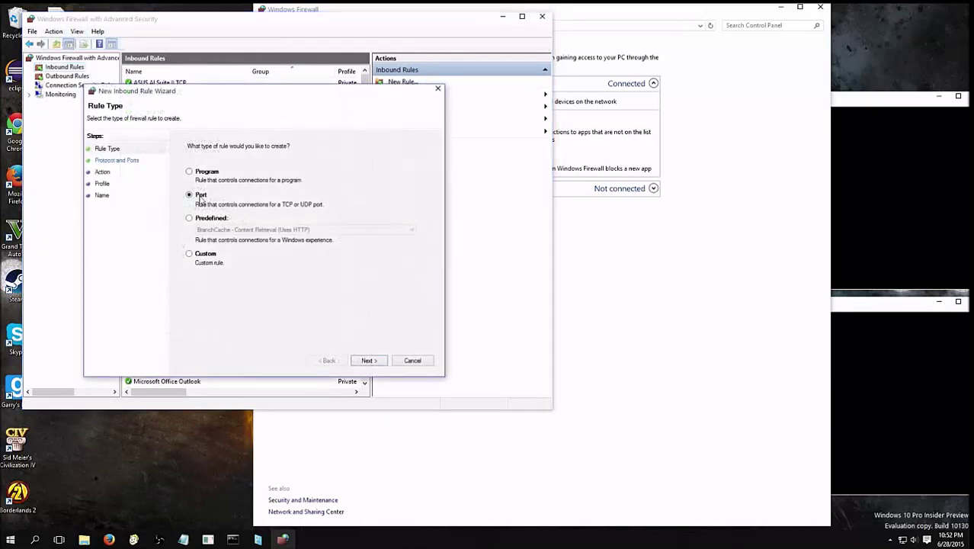
left_click(368, 361)
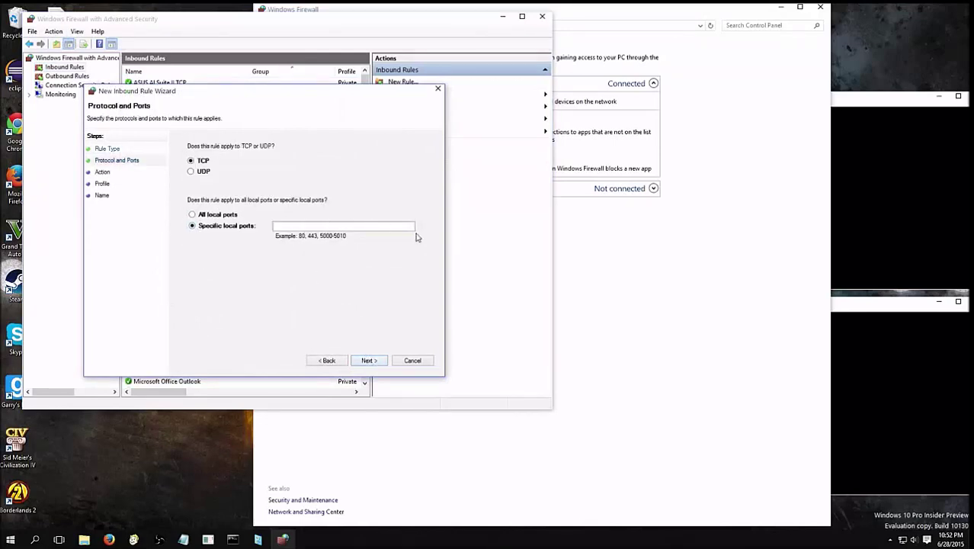
left_click(376, 224)
type("1282")
left_click(369, 361)
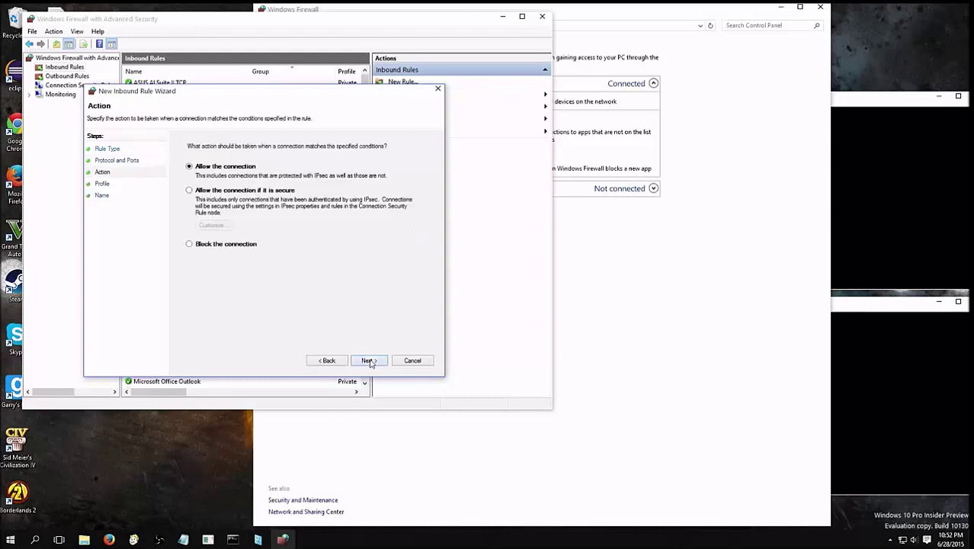
left_click(368, 360)
left_click(368, 360)
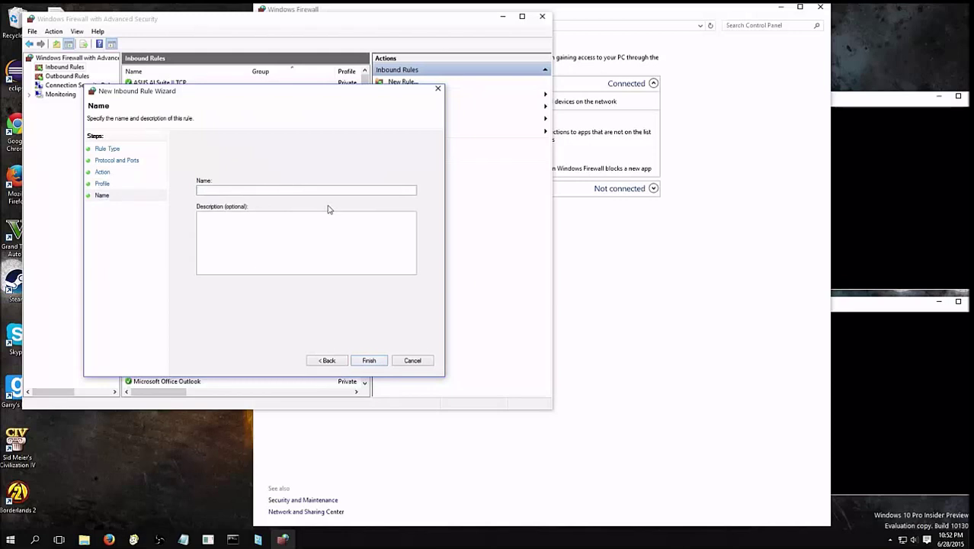
type("Skyrim Onlinwe")
Finish the inbound rule, then begin a new port-based outbound rule.
left_click(373, 363)
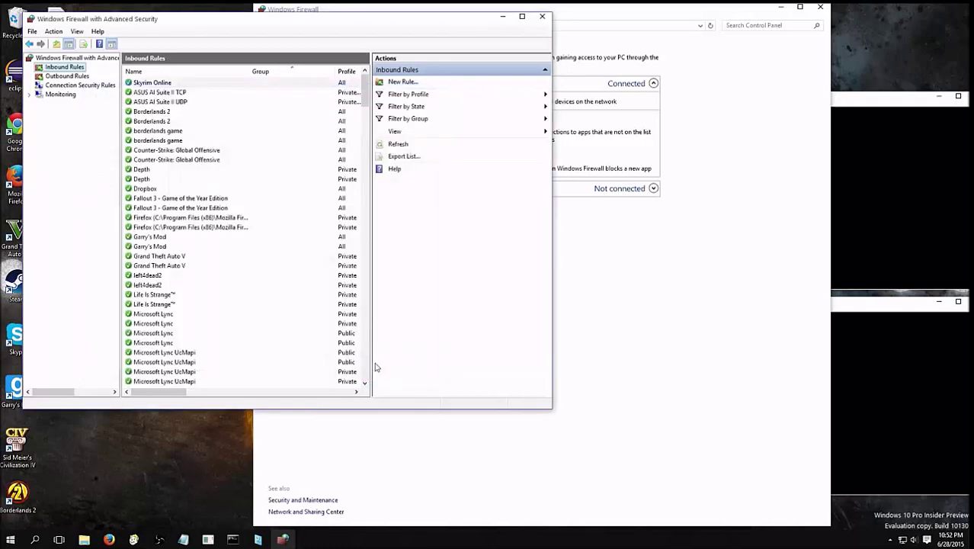
left_click(67, 76)
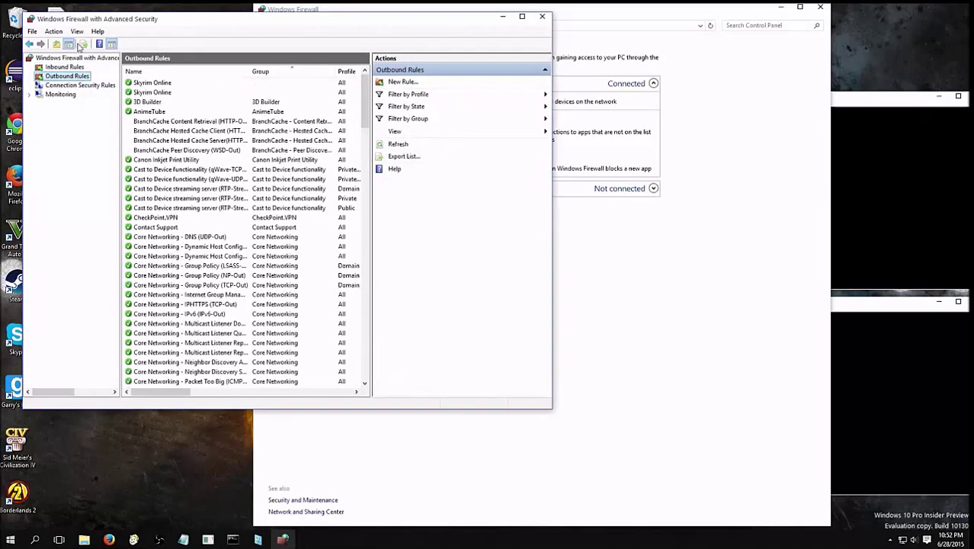
left_click(53, 31)
left_click(69, 44)
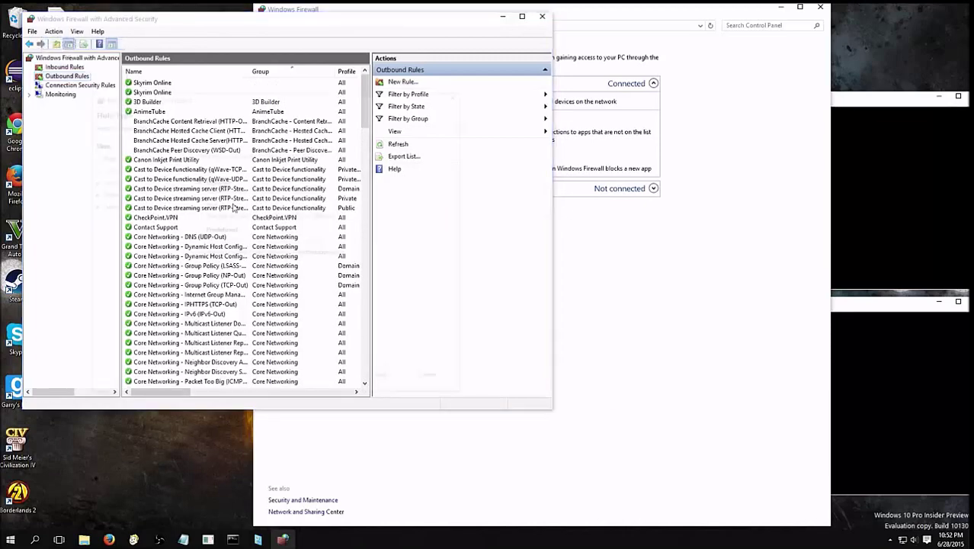
left_click(202, 206)
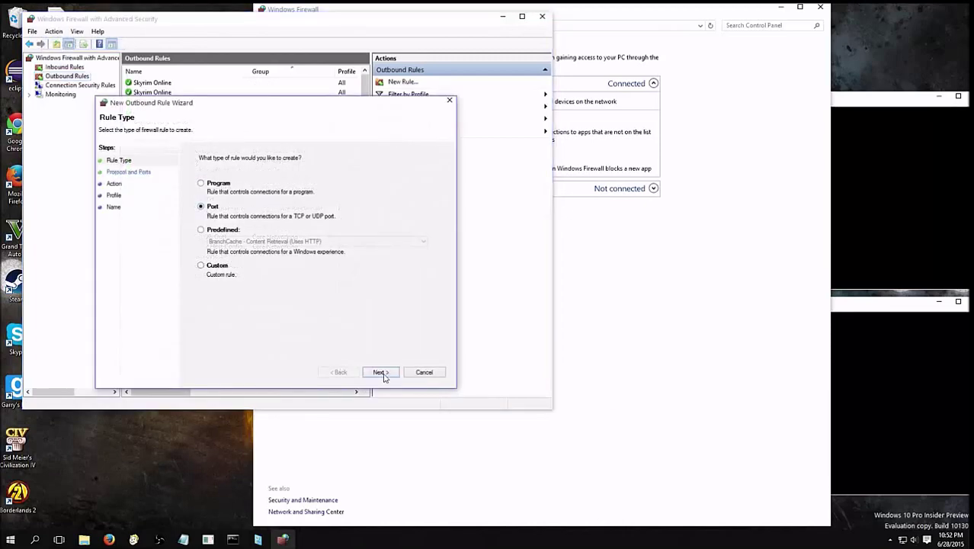
left_click(380, 372)
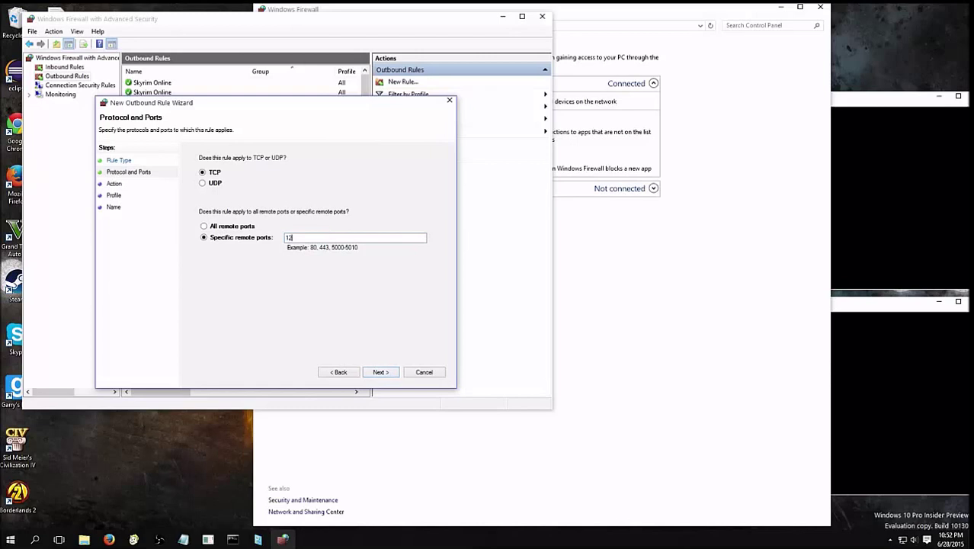
Make the outbound rule allow TCP remote port 1283 on all profiles, named 'Skyrim Online'.
type("]")
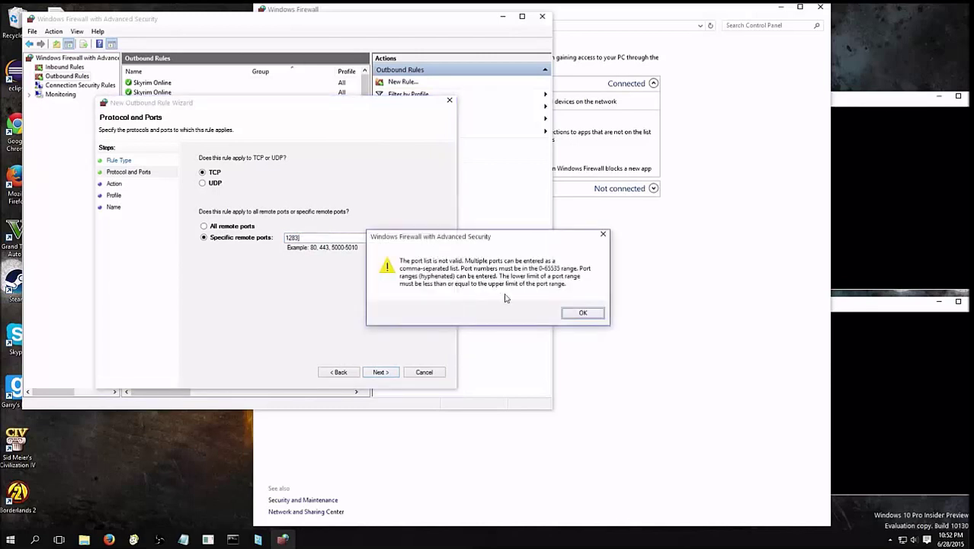
left_click(582, 313)
key("Return")
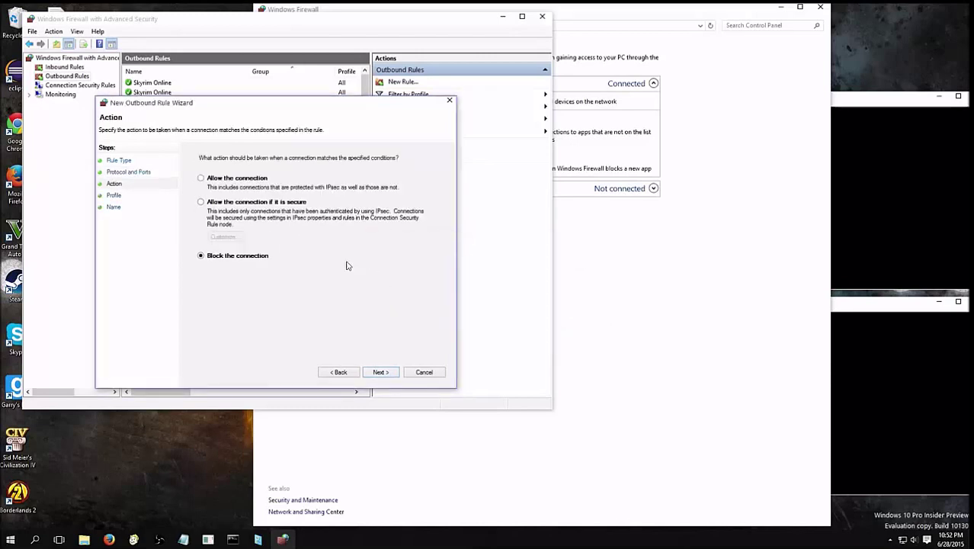
left_click(219, 182)
left_click(380, 372)
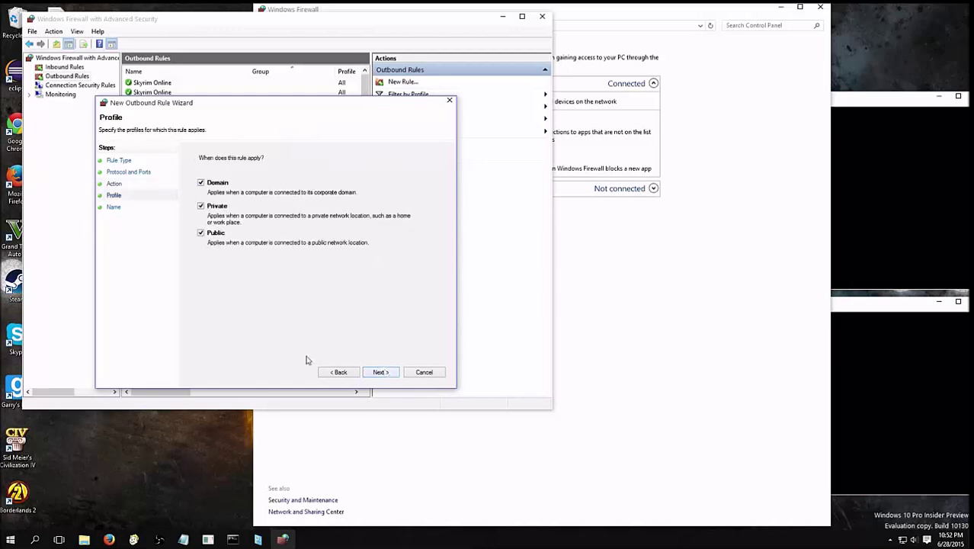
left_click(379, 372)
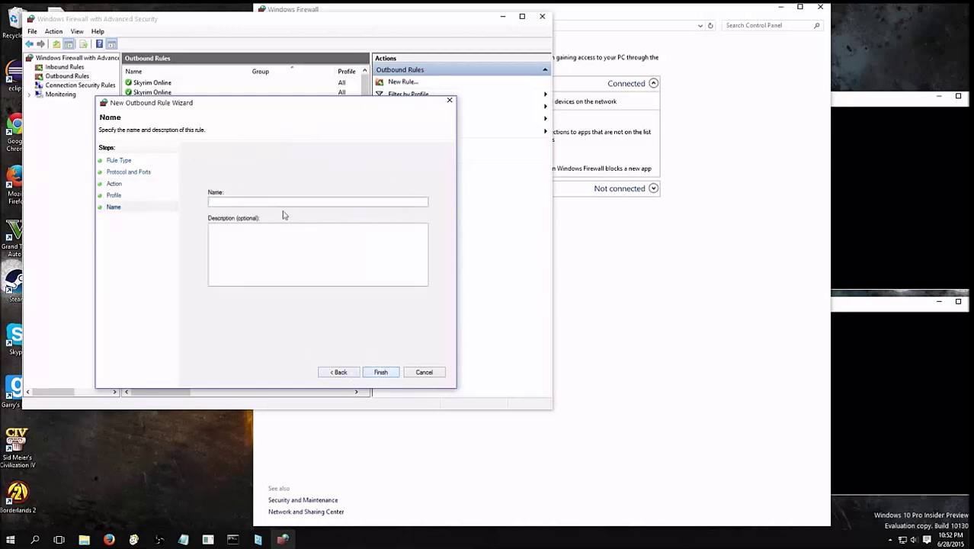
type("Skyrim Online")
left_click(381, 372)
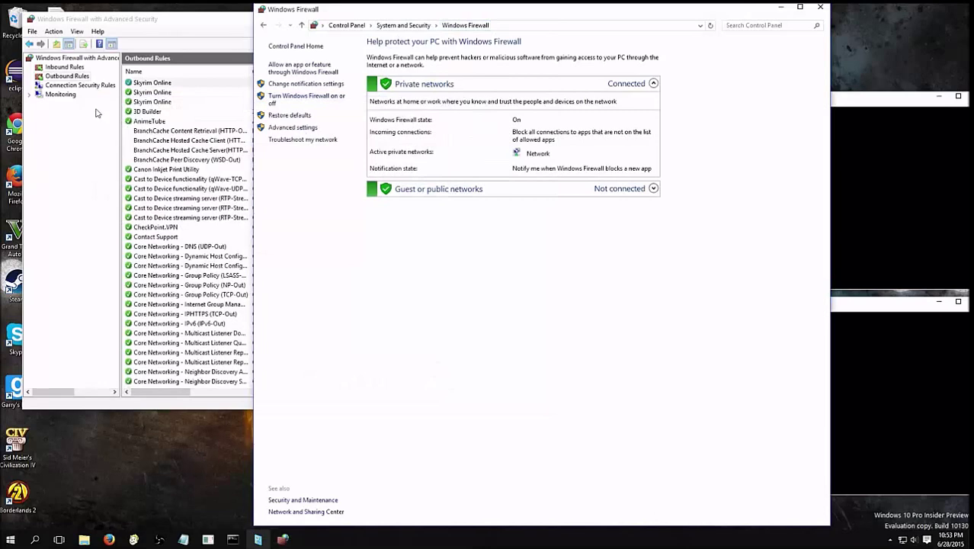
Review the two Skyrim Online rules and close the advanced firewall console.
left_click(179, 82)
left_click(167, 101)
left_click(160, 82)
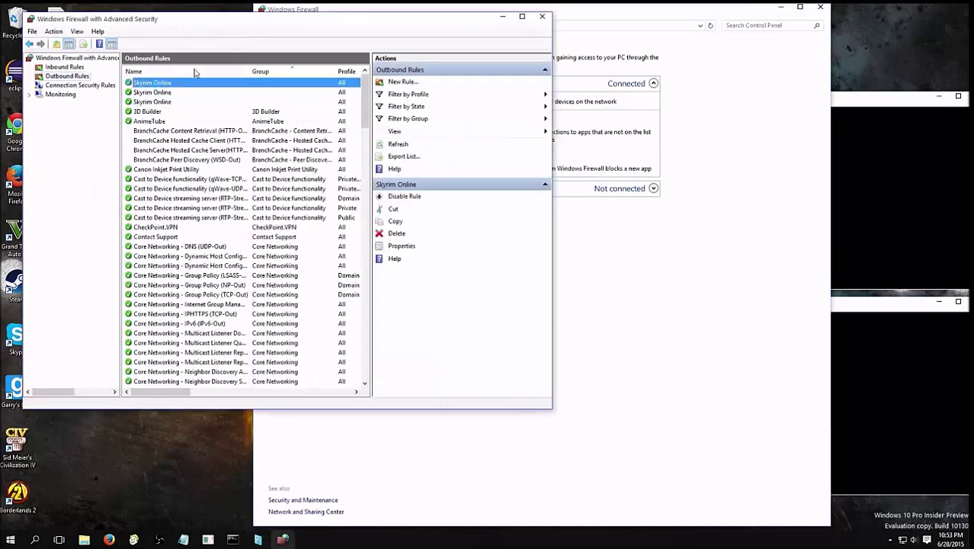
left_click(542, 16)
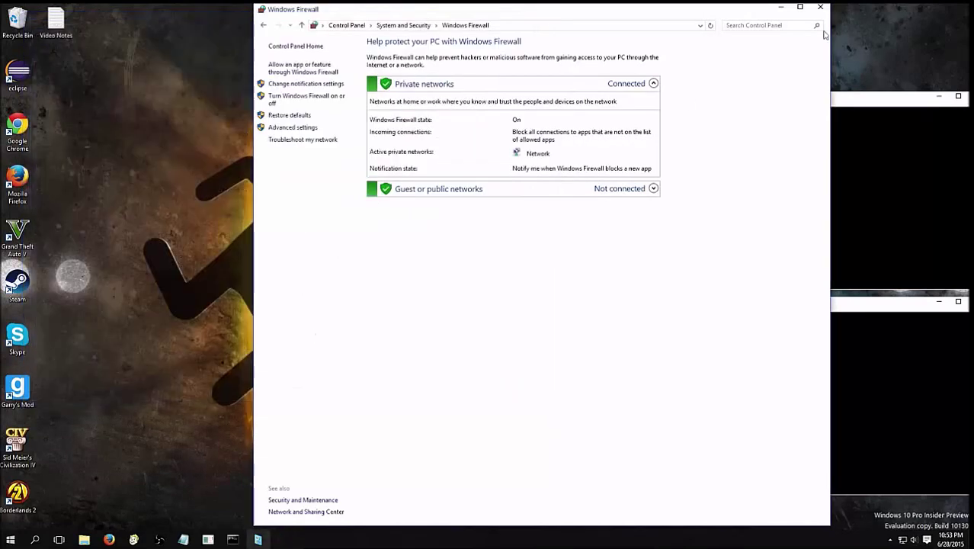
Copy the public IP from whatsmyip.org into TamrielOnline's connectionip value and save.
left_click(821, 8)
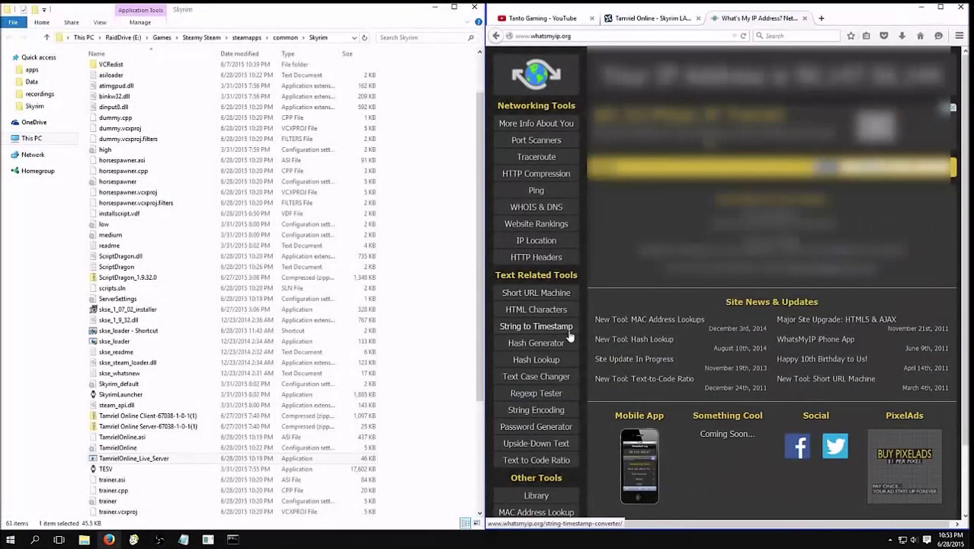
left_click_drag(789, 75, 950, 75)
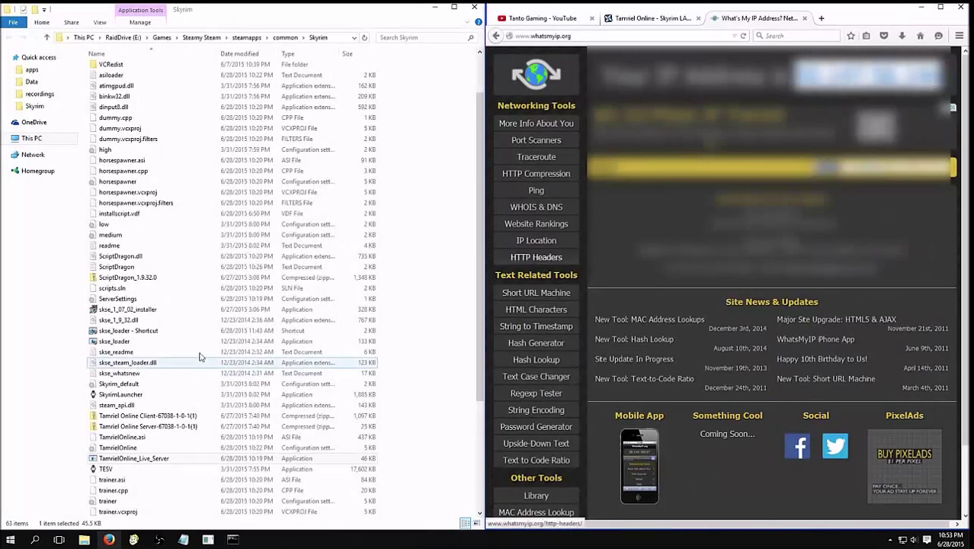
right_click(136, 450)
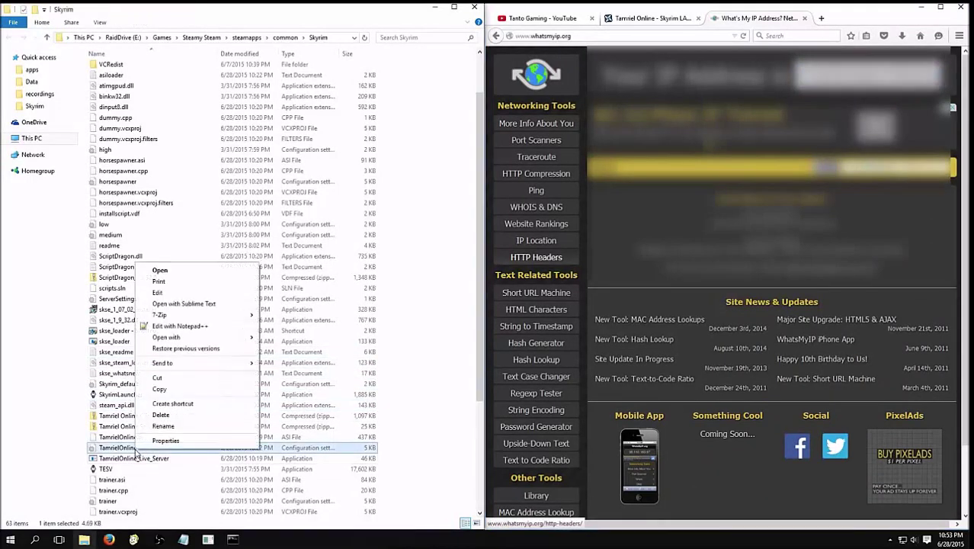
left_click(172, 294)
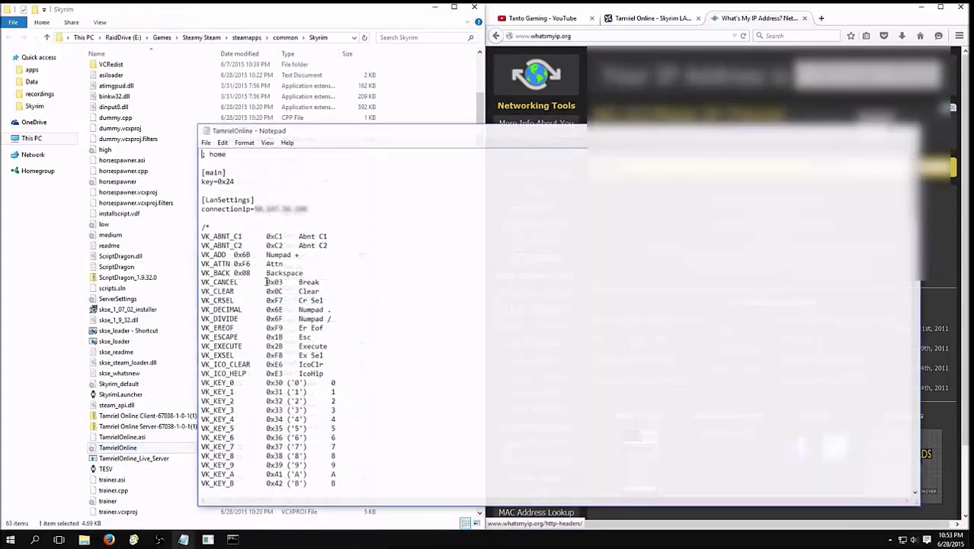
key("Down")
key("Down")
key("Down")
key("Down")
key("Down")
key("Down")
key("End")
key("ctrl+shift+Left")
key("ctrl+shift+Left")
key("ctrl+shift+Left")
key("ctrl+shift+Left")
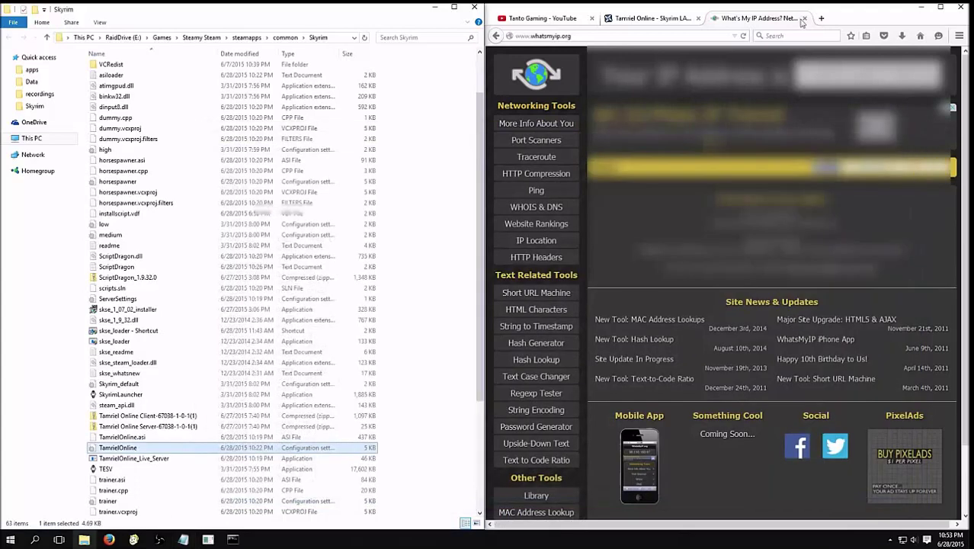
Close the whatsmyip tab and briefly check the ipconfig console output.
left_click(804, 18)
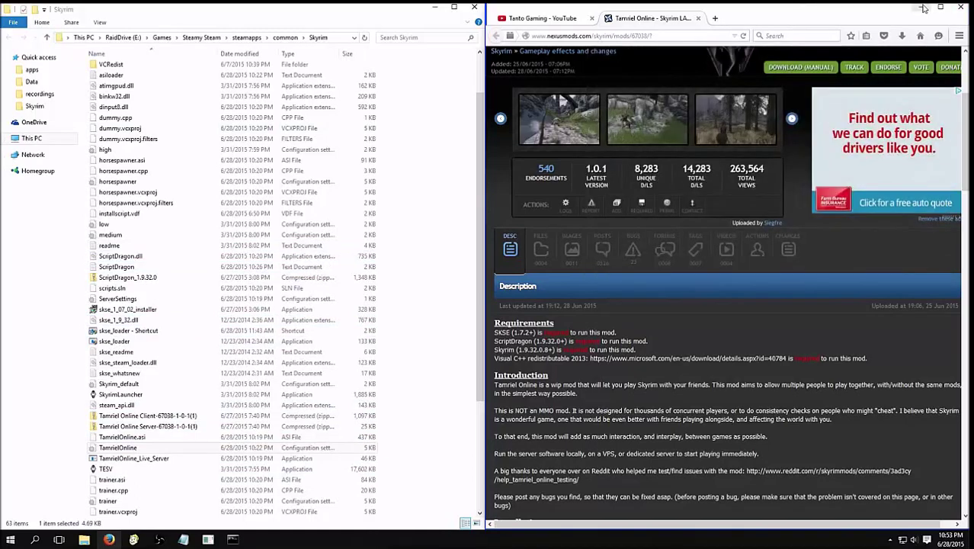
left_click(234, 540)
left_click(235, 540)
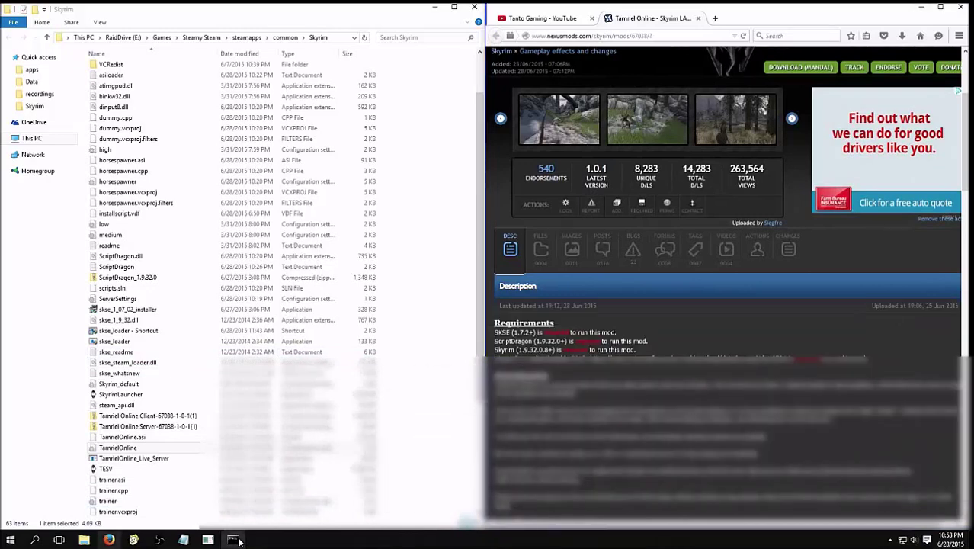